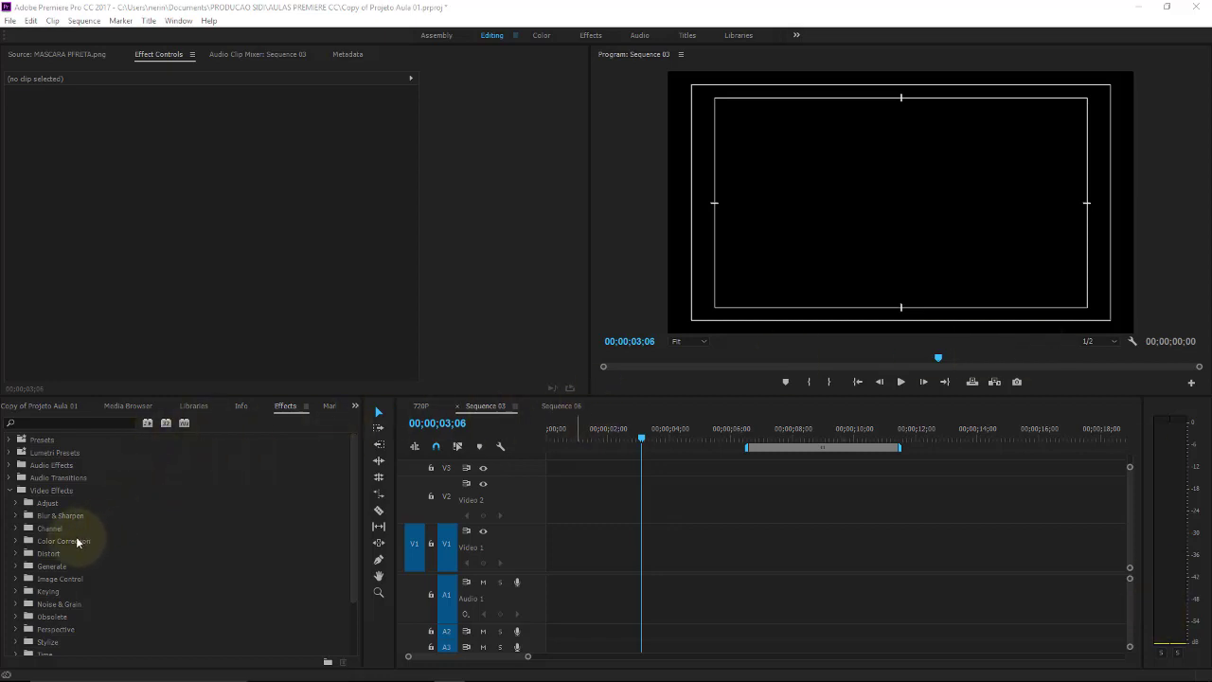
- Open the Videos bin from the project's media bins in its own window
click(15, 540)
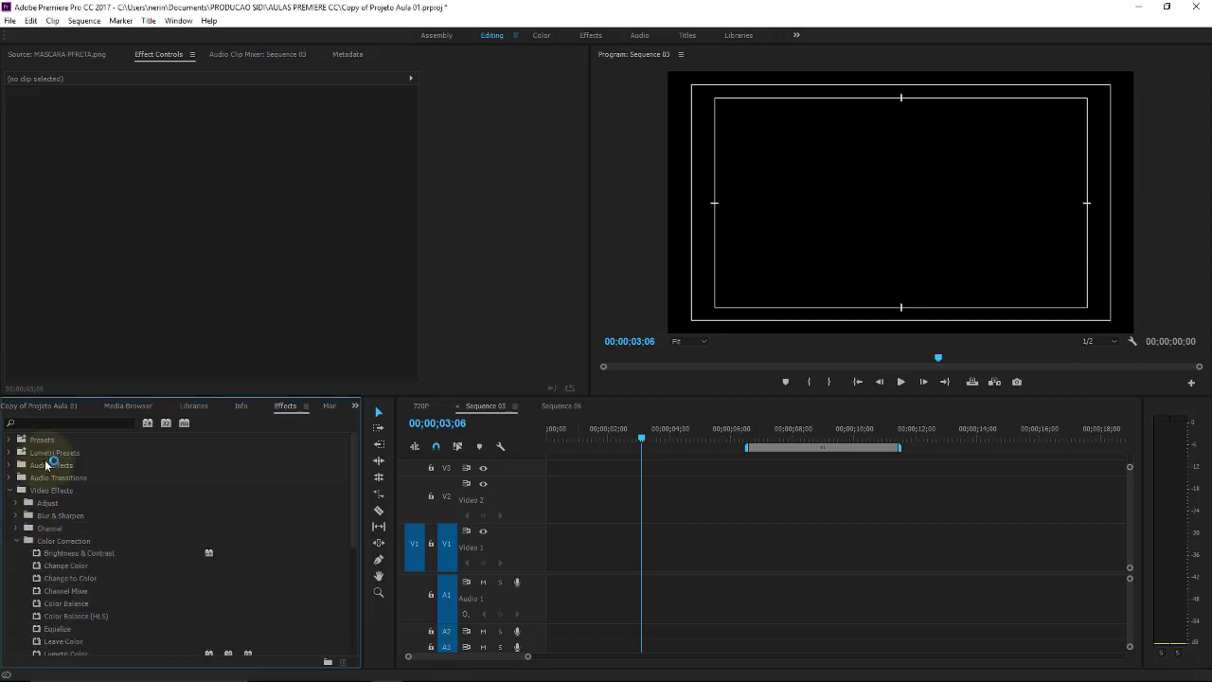
click(37, 406)
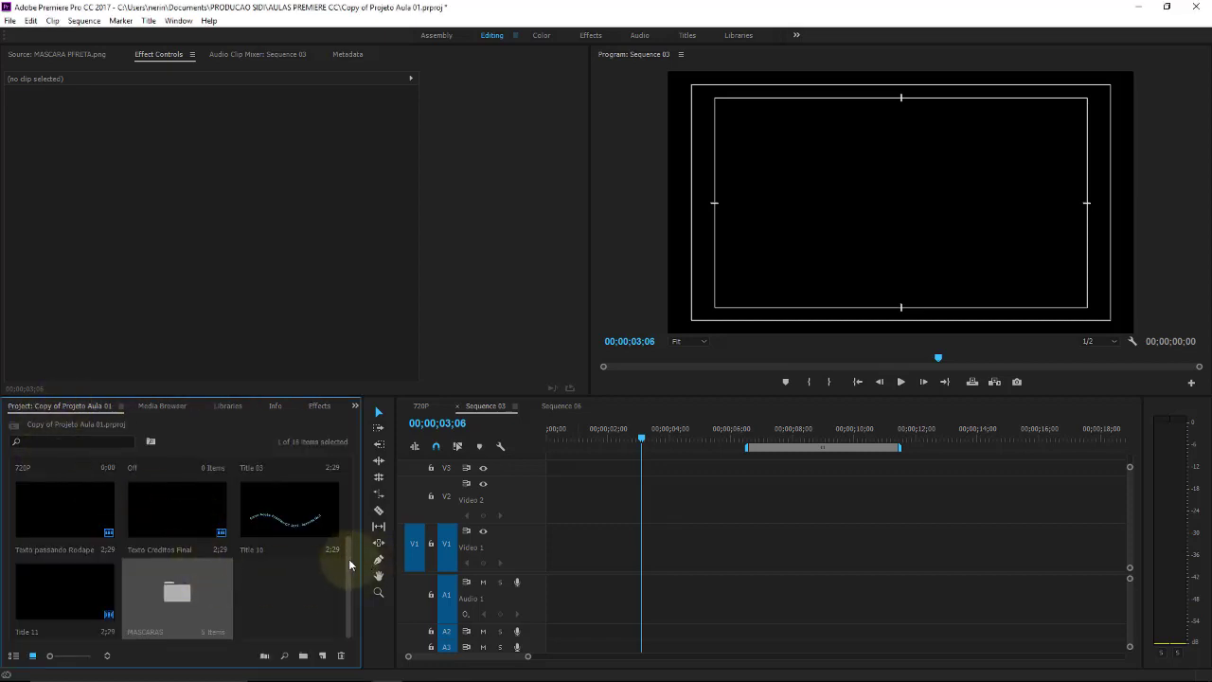
drag(347, 564, 350, 460)
click(55, 483)
double_click(55, 483)
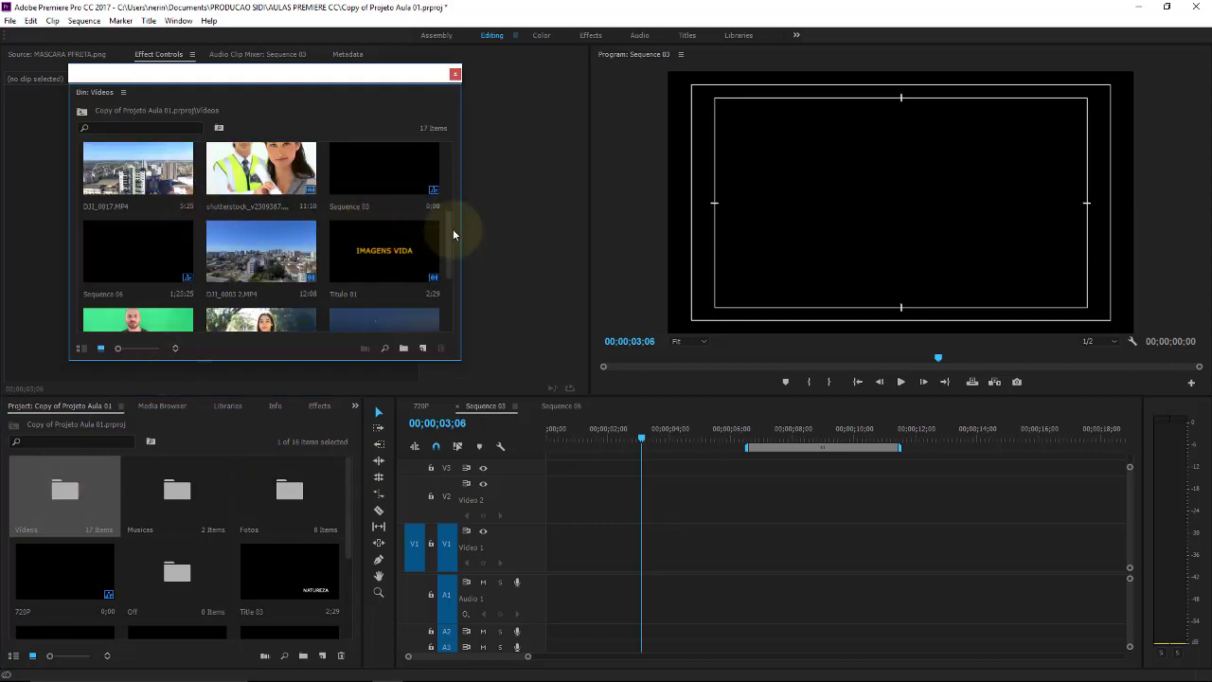
- Place MVI_9953.MOV at the start of V1/A1 in Sequence 03, accepting the mismatch warning
scroll(449, 230, down, 1)
drag(260, 251, 548, 561)
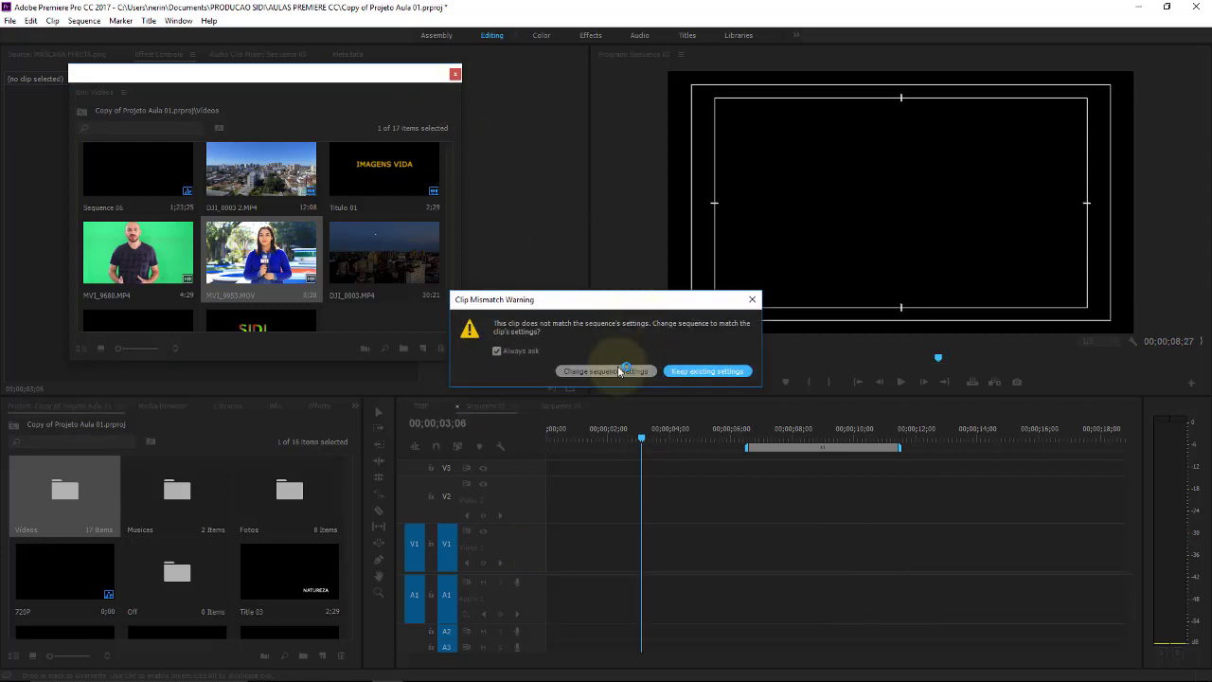
click(606, 371)
click(454, 75)
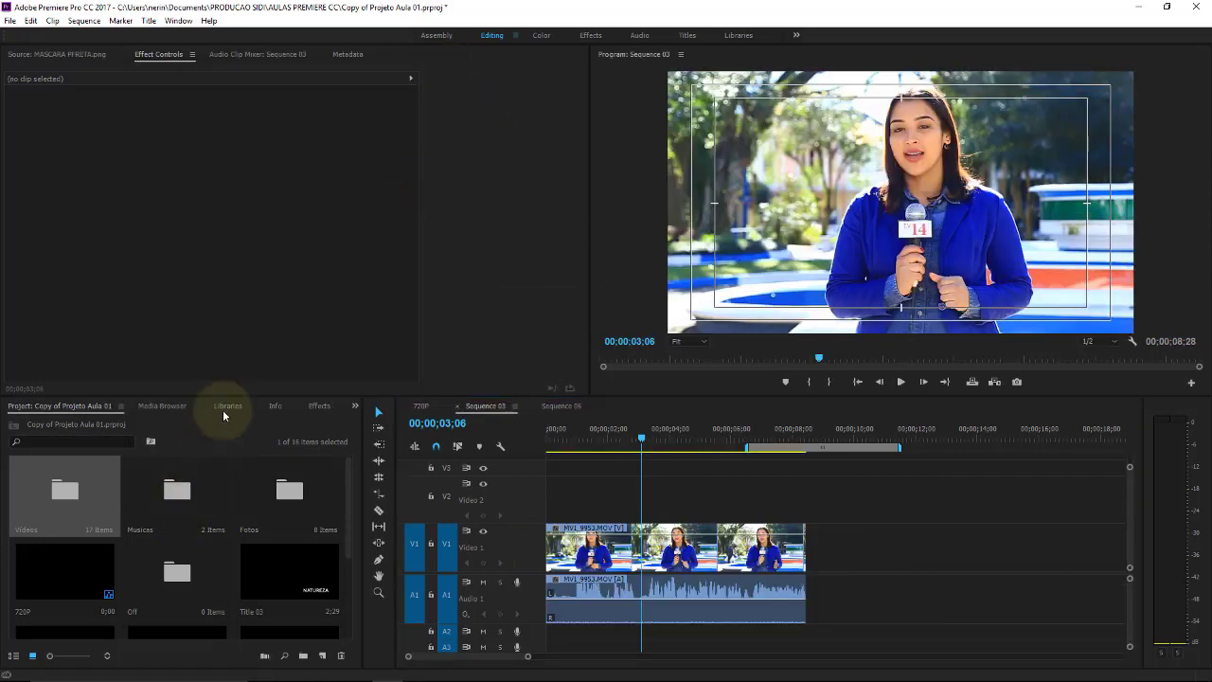
- Apply Brightness & Contrast to MVI_9953.MOV with Brightness -46 and Contrast 16
click(315, 406)
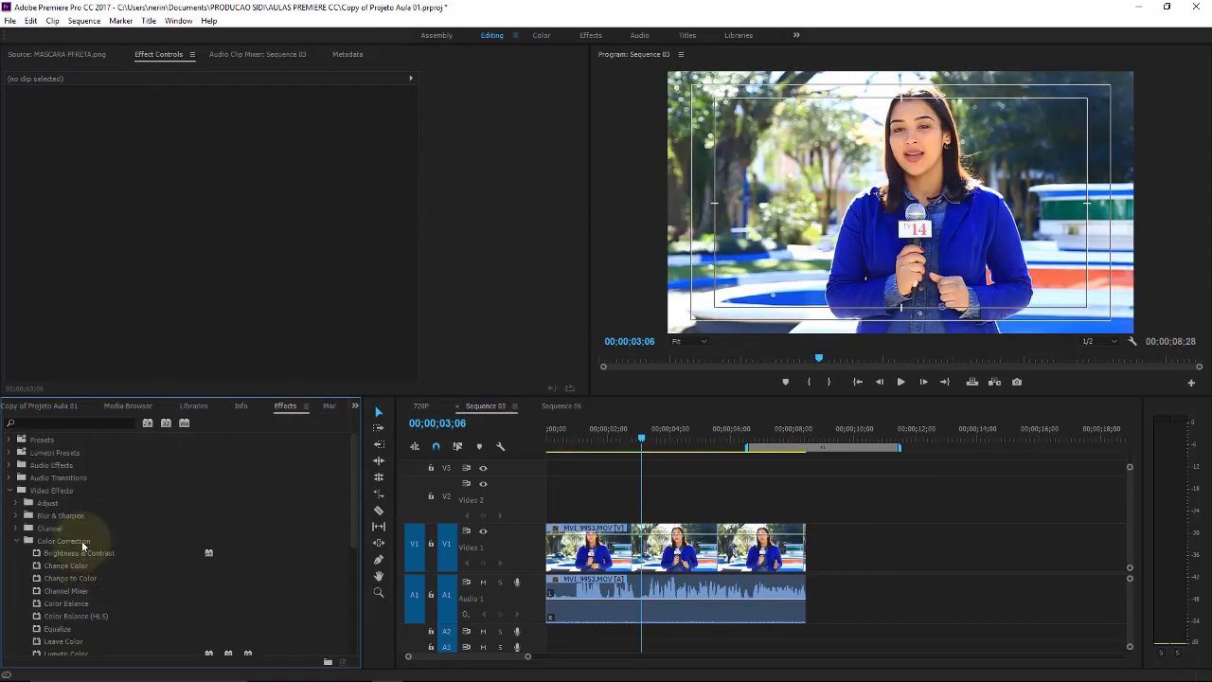
drag(350, 487, 353, 505)
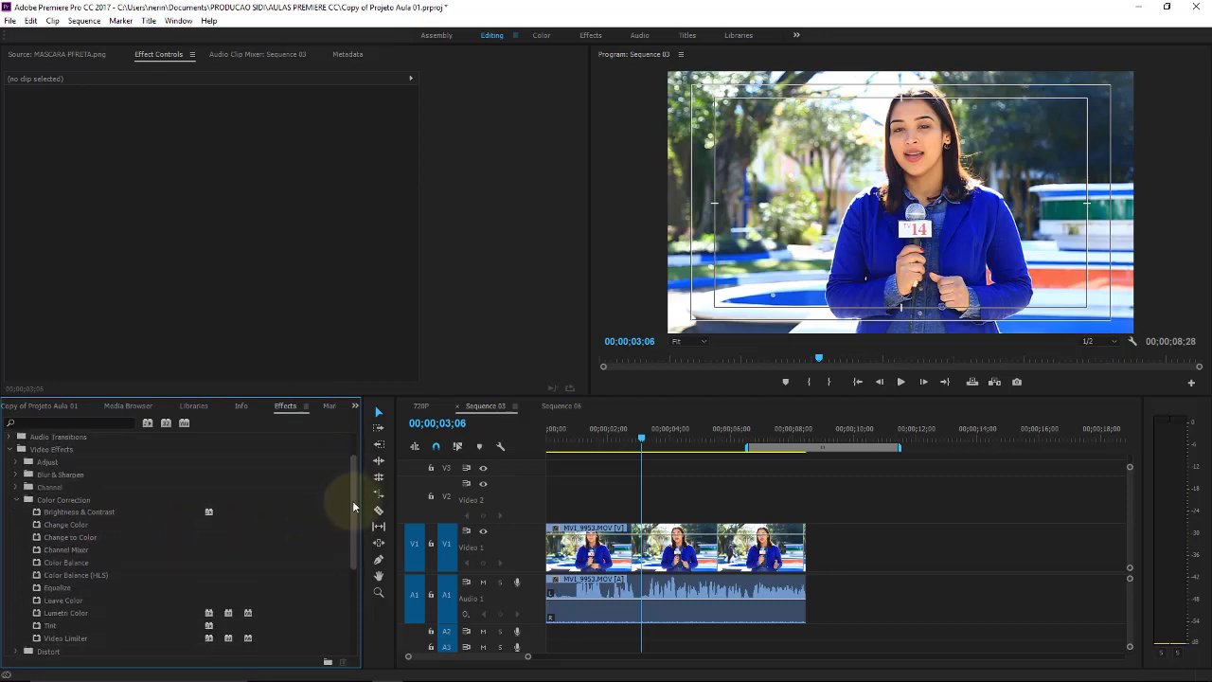
drag(90, 512, 612, 538)
click(612, 539)
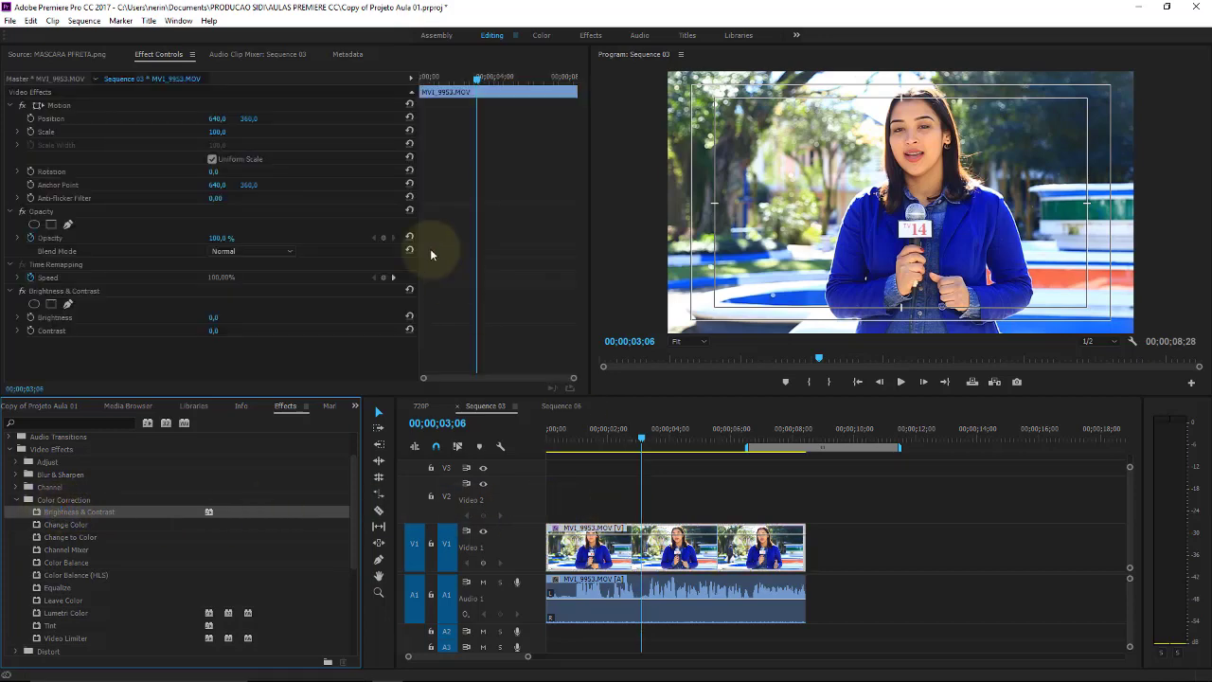
click(80, 317)
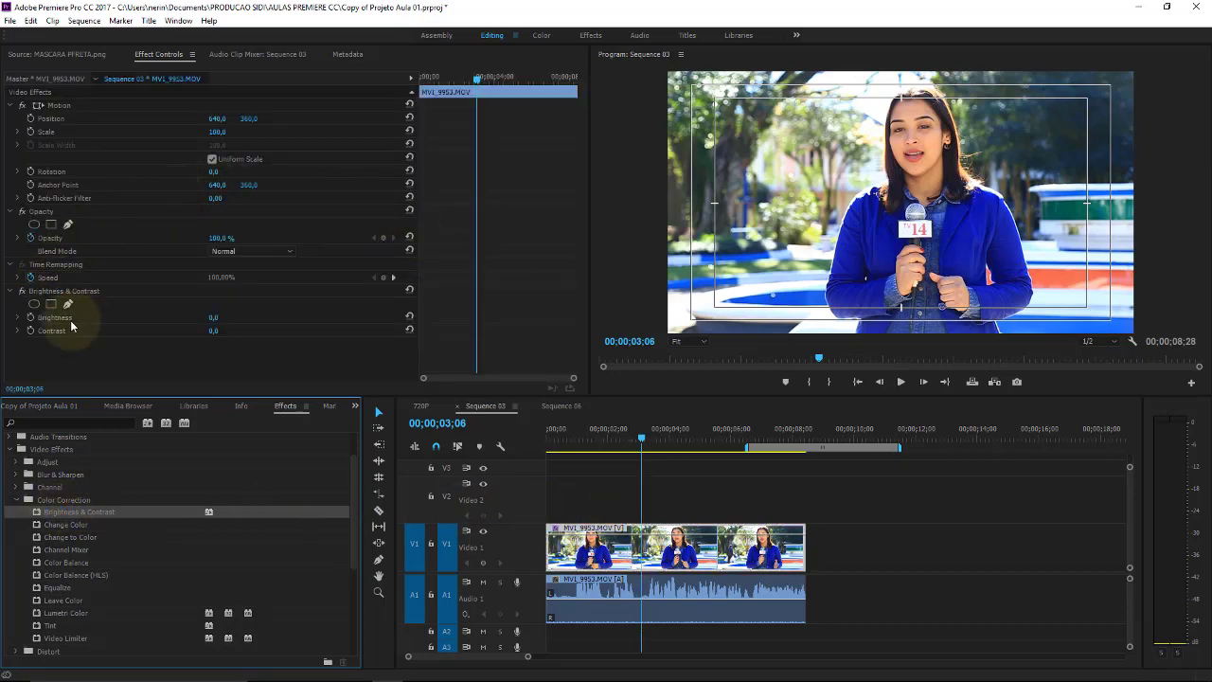
mouse_move(214, 317)
mouse_down()
mouse_move(180, 318)
mouse_move(243, 321)
mouse_move(195, 327)
mouse_move(227, 328)
mouse_up()
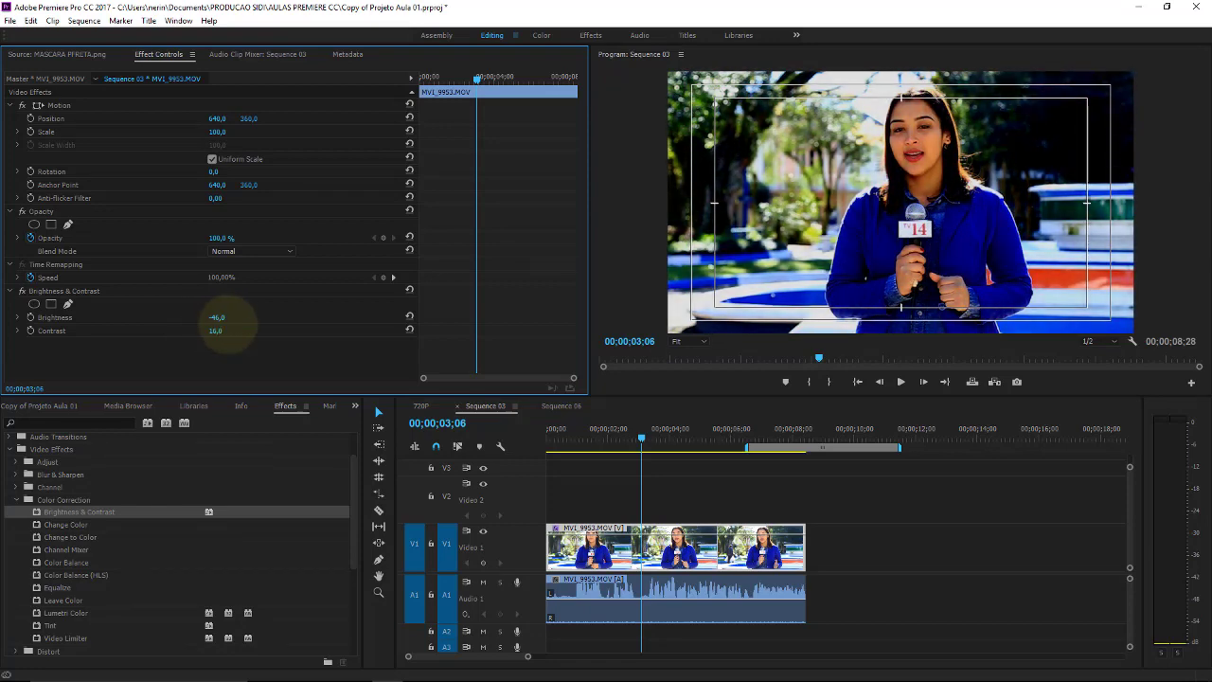
- Toggle Brightness & Contrast on and off to compare the before and after look
click(21, 291)
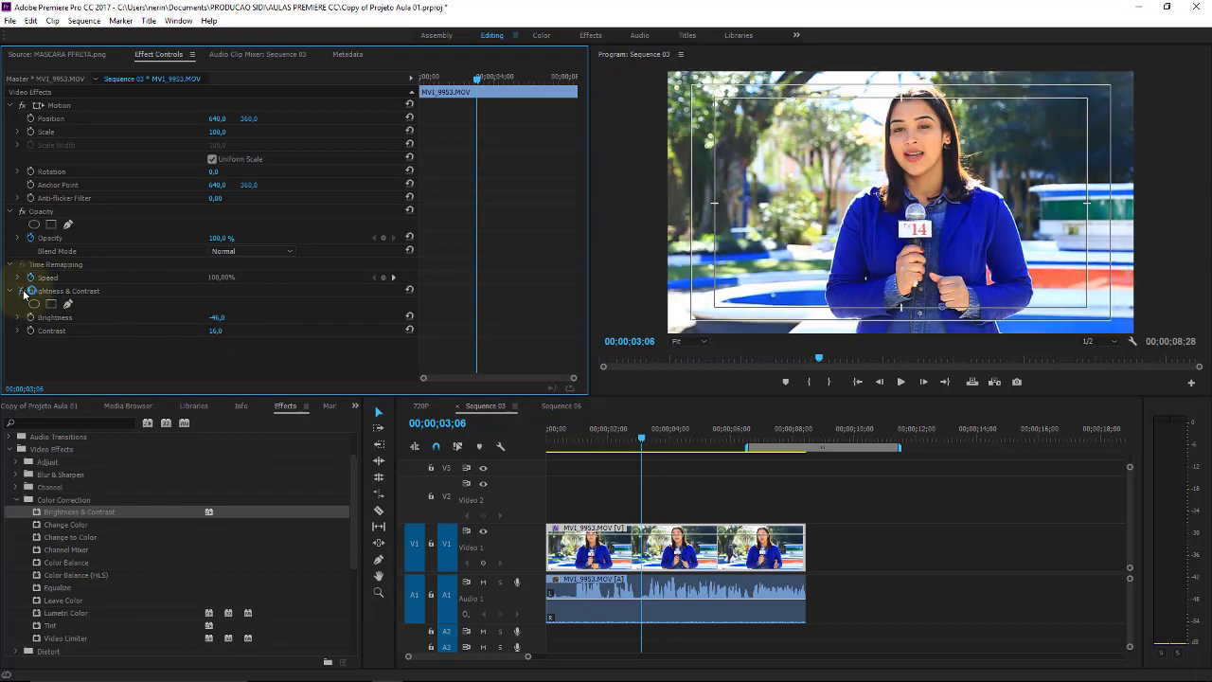
click(22, 291)
click(22, 292)
click(21, 292)
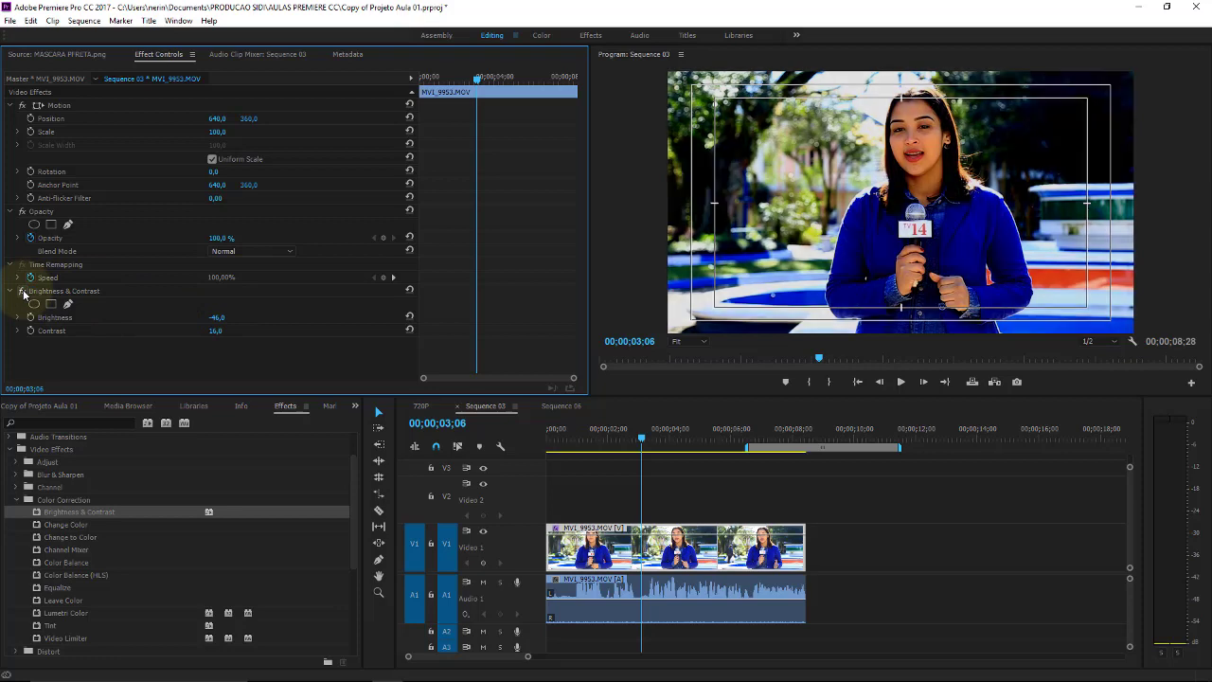
click(22, 292)
click(22, 292)
click(22, 292)
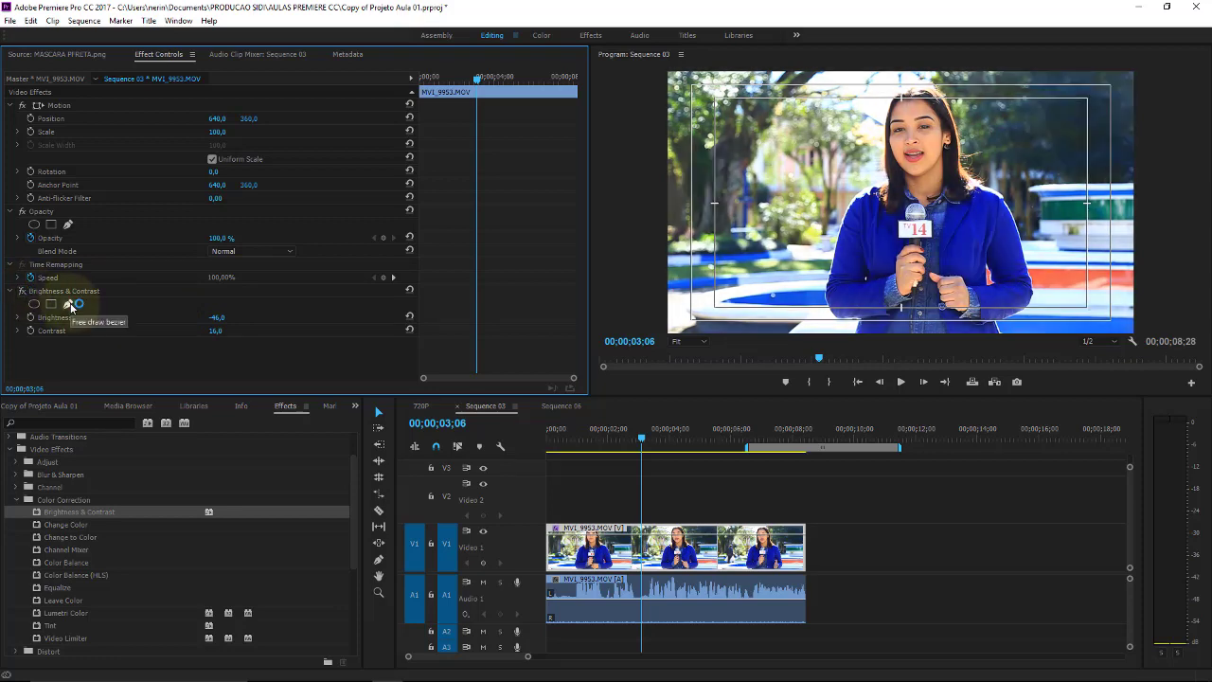
- Add an elliptical mask to Brightness & Contrast, then move and rotate it over the reporter's face
click(34, 304)
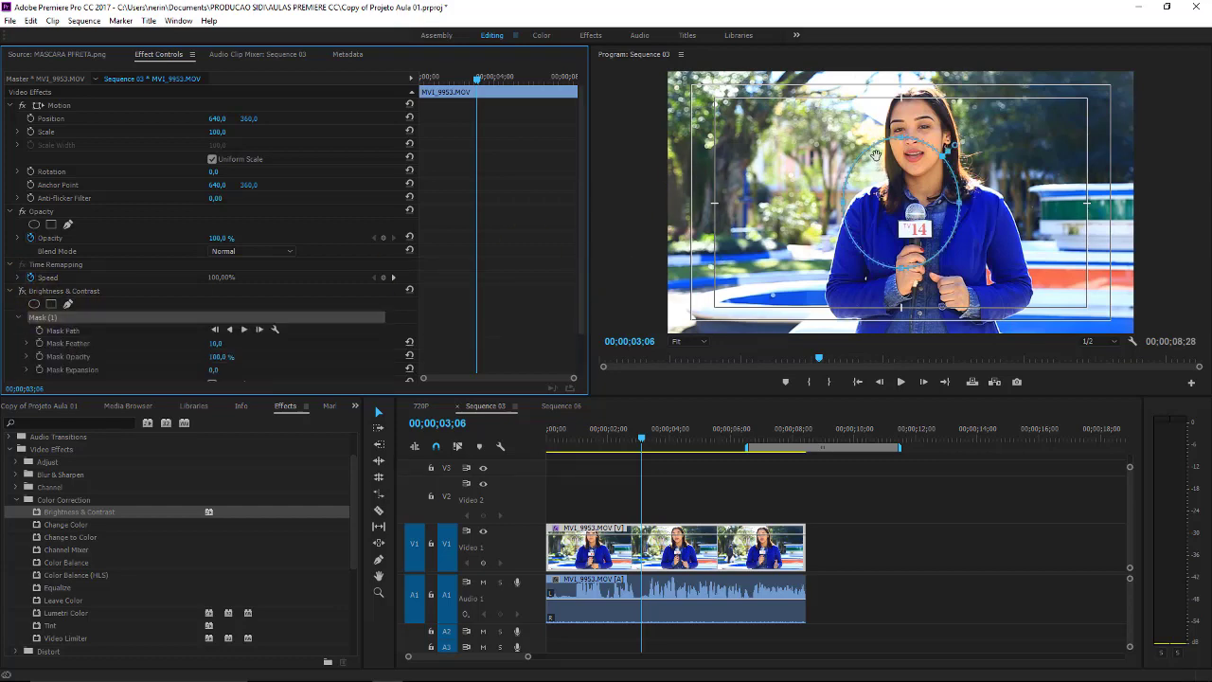
drag(876, 154, 890, 73)
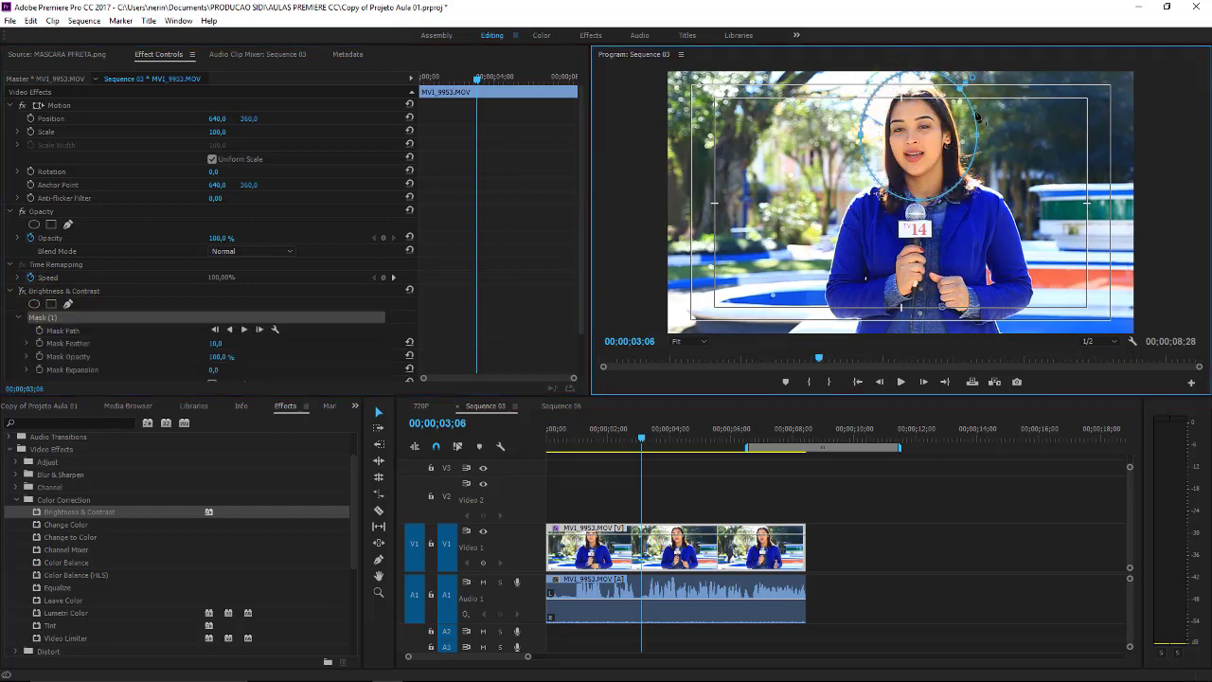
mouse_move(970, 109)
mouse_down()
mouse_move(979, 134)
mouse_move(964, 161)
mouse_up()
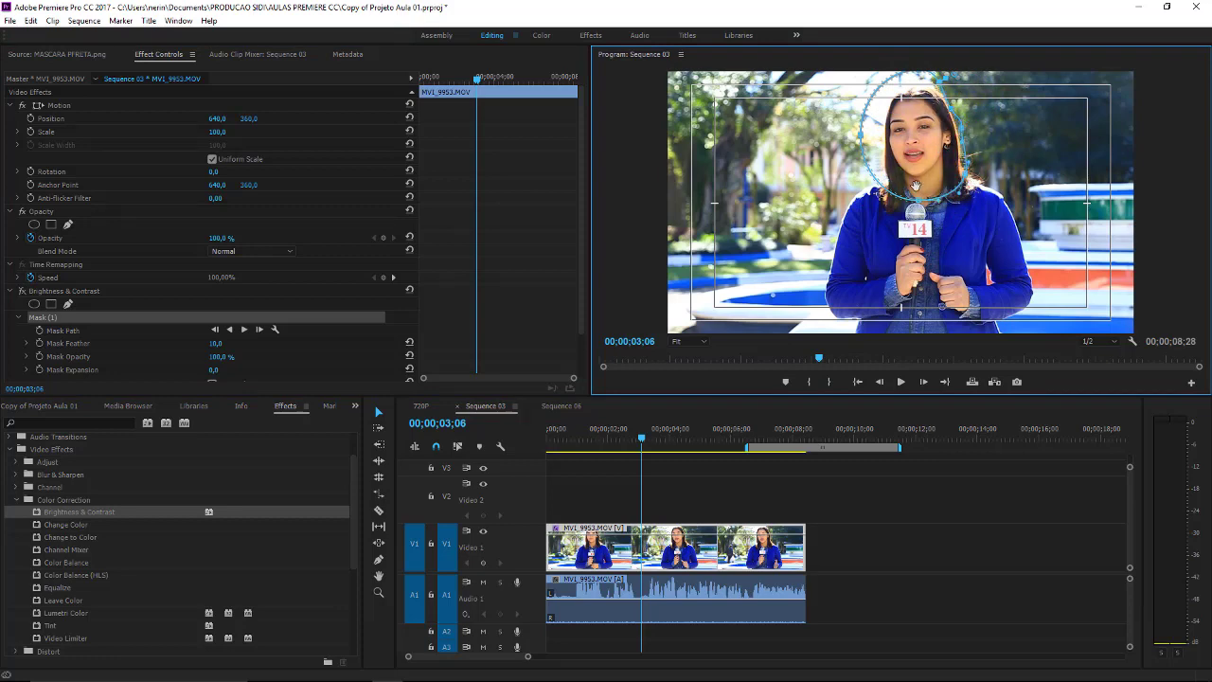
drag(890, 200, 879, 196)
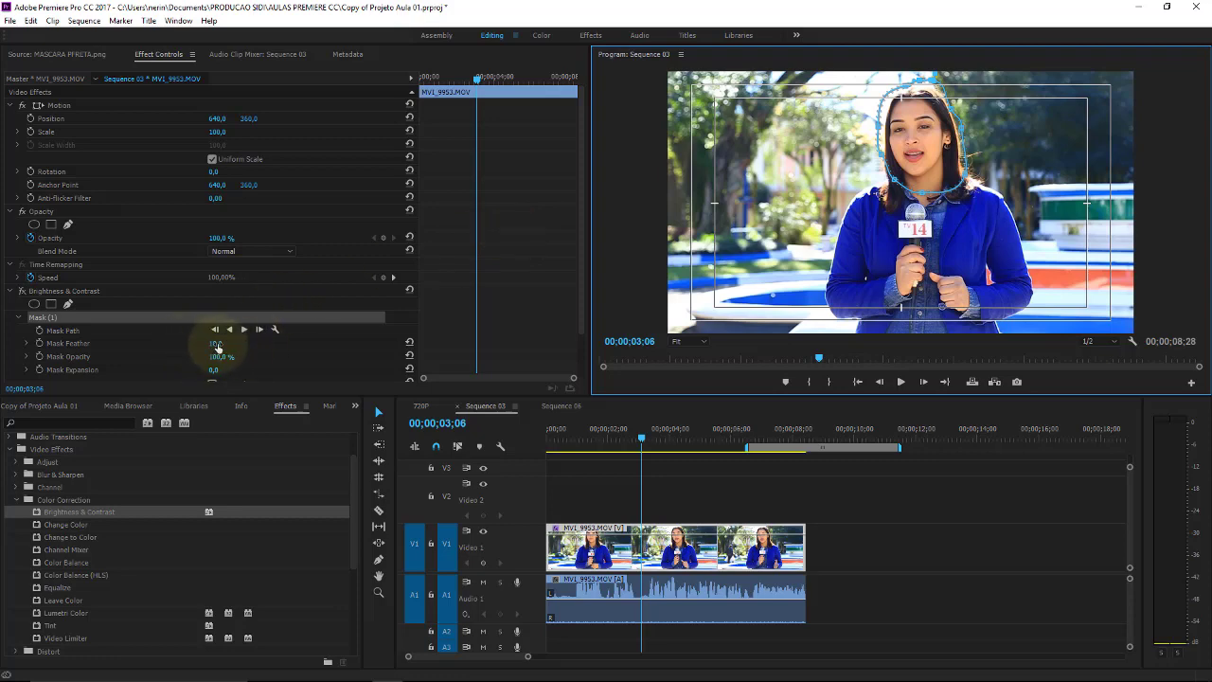
- Set Mask Feather to 41, and Brightness 100 and Contrast 4 inside the face mask
drag(216, 343, 245, 343)
drag(581, 173, 584, 230)
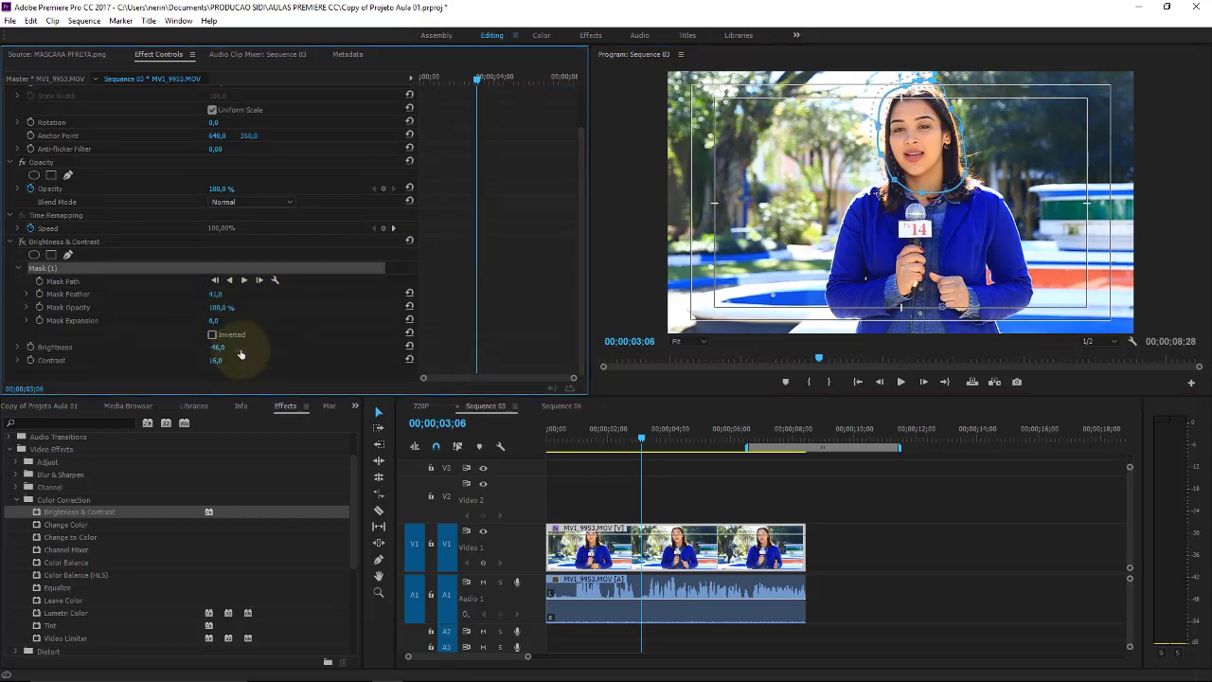
mouse_move(218, 348)
mouse_down()
mouse_move(216, 313)
mouse_move(267, 348)
mouse_up()
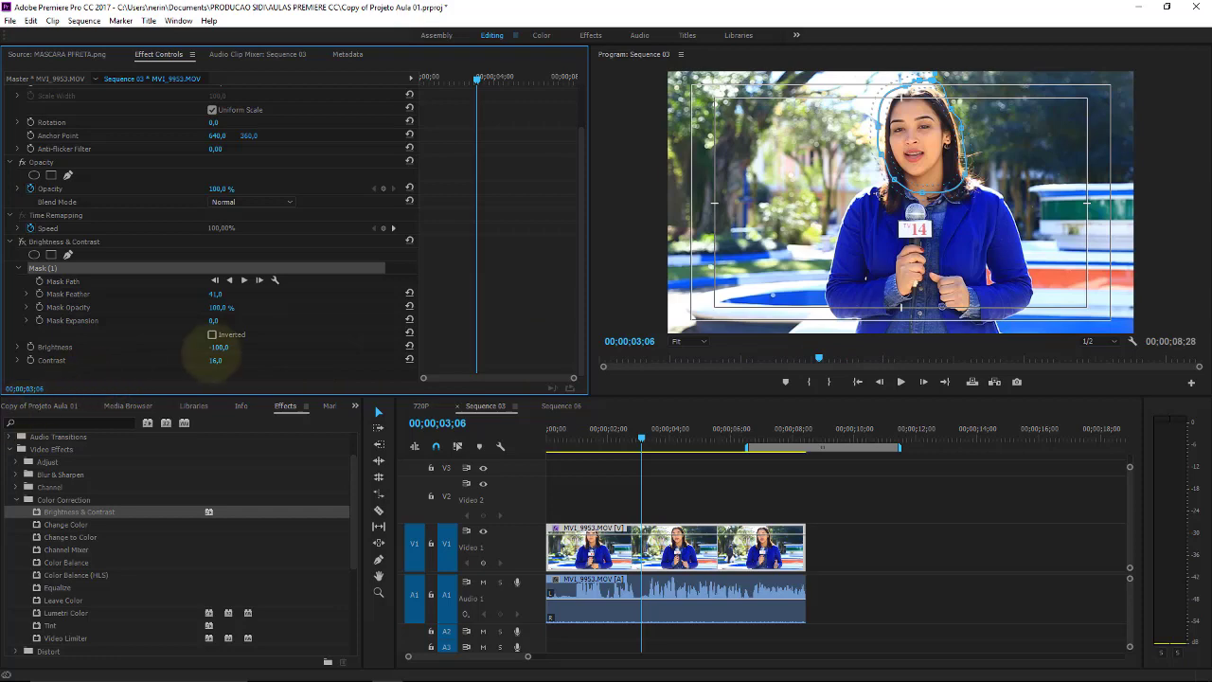
mouse_move(216, 358)
mouse_down()
mouse_move(509, 359)
mouse_move(225, 347)
mouse_up()
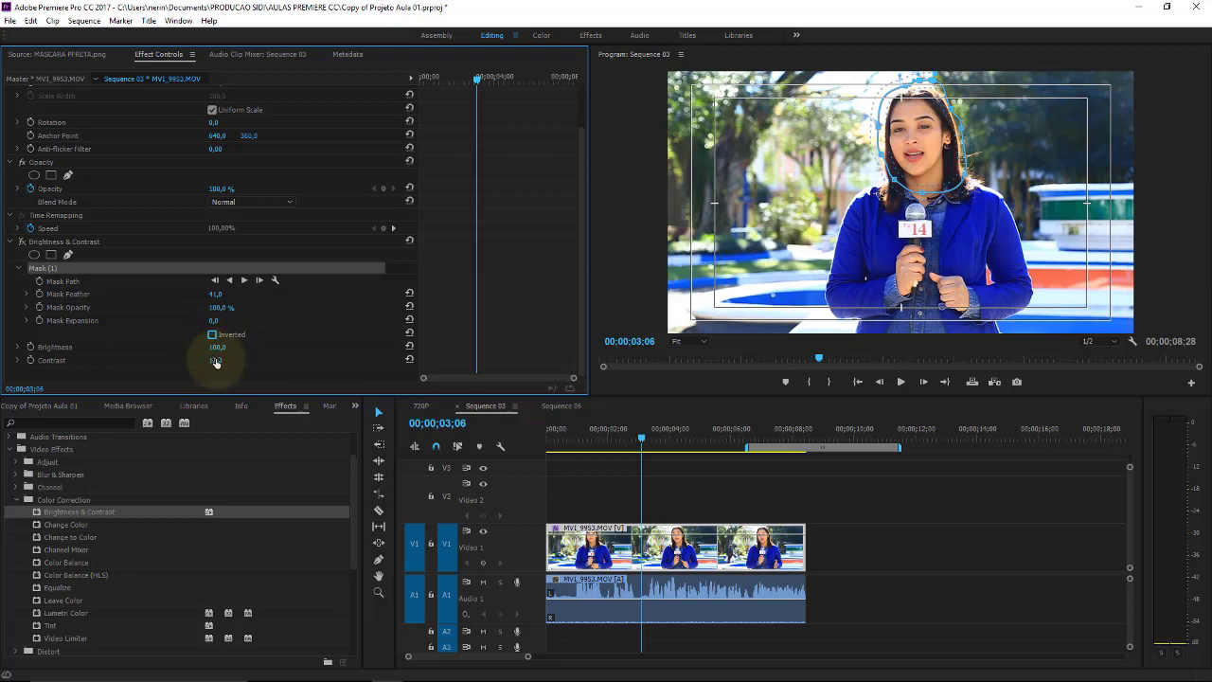
drag(217, 363, 567, 350)
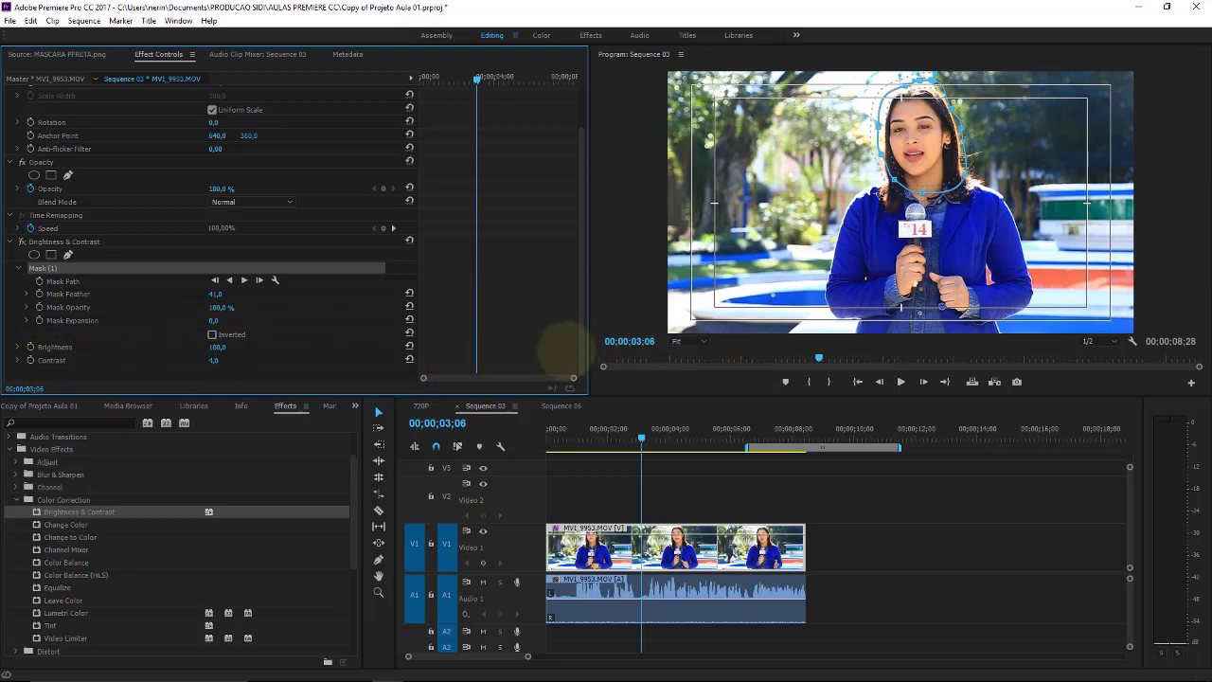
click(16, 270)
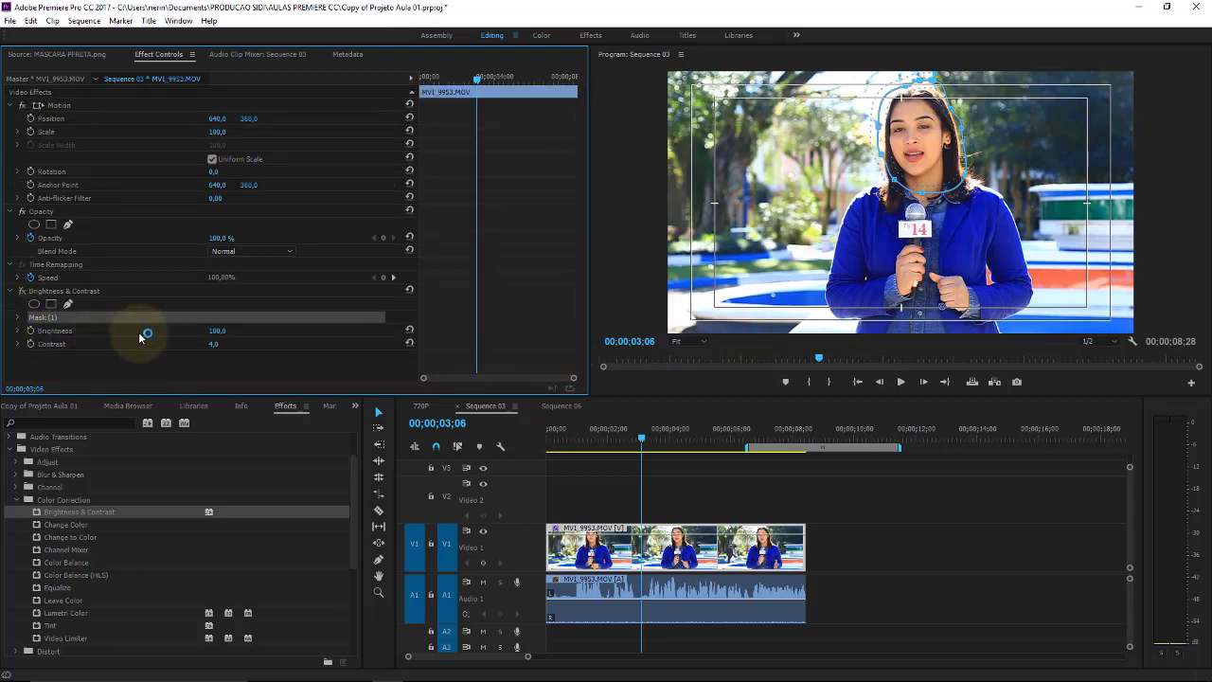
- Compare the masked effect on and off, retune Brightness and Contrast, and select Brightness & Contrast
click(23, 293)
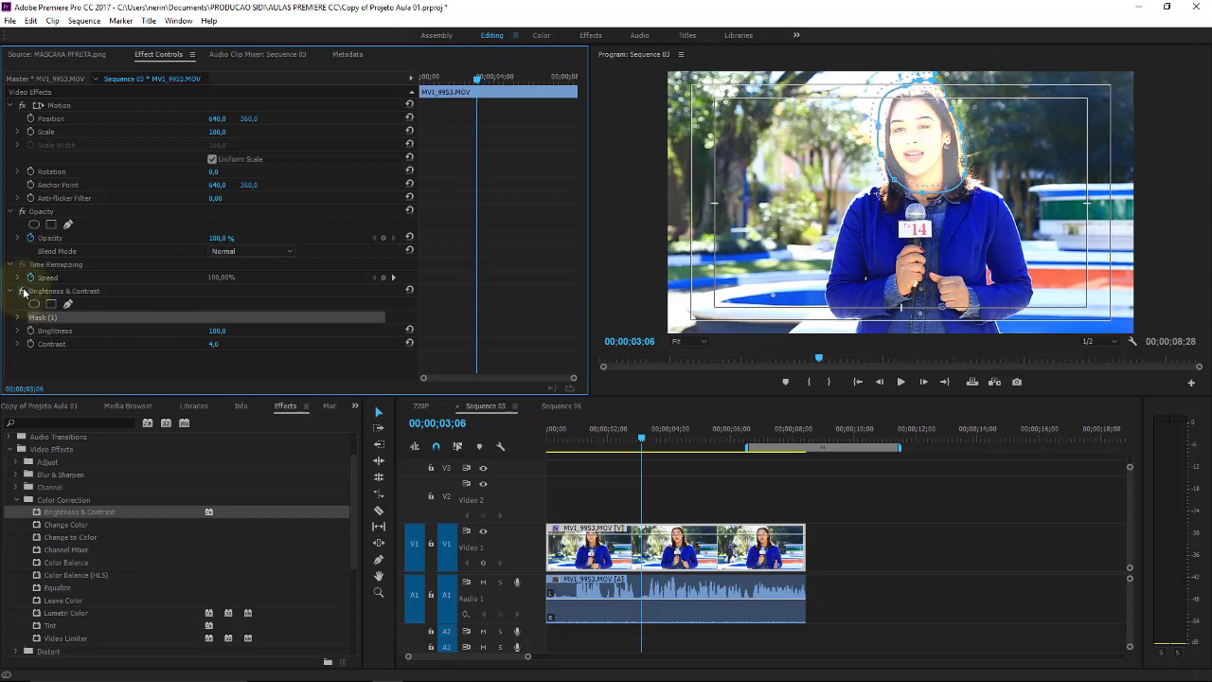
click(22, 293)
click(23, 293)
mouse_move(198, 334)
mouse_down()
mouse_move(228, 334)
mouse_move(217, 349)
mouse_move(272, 343)
mouse_up()
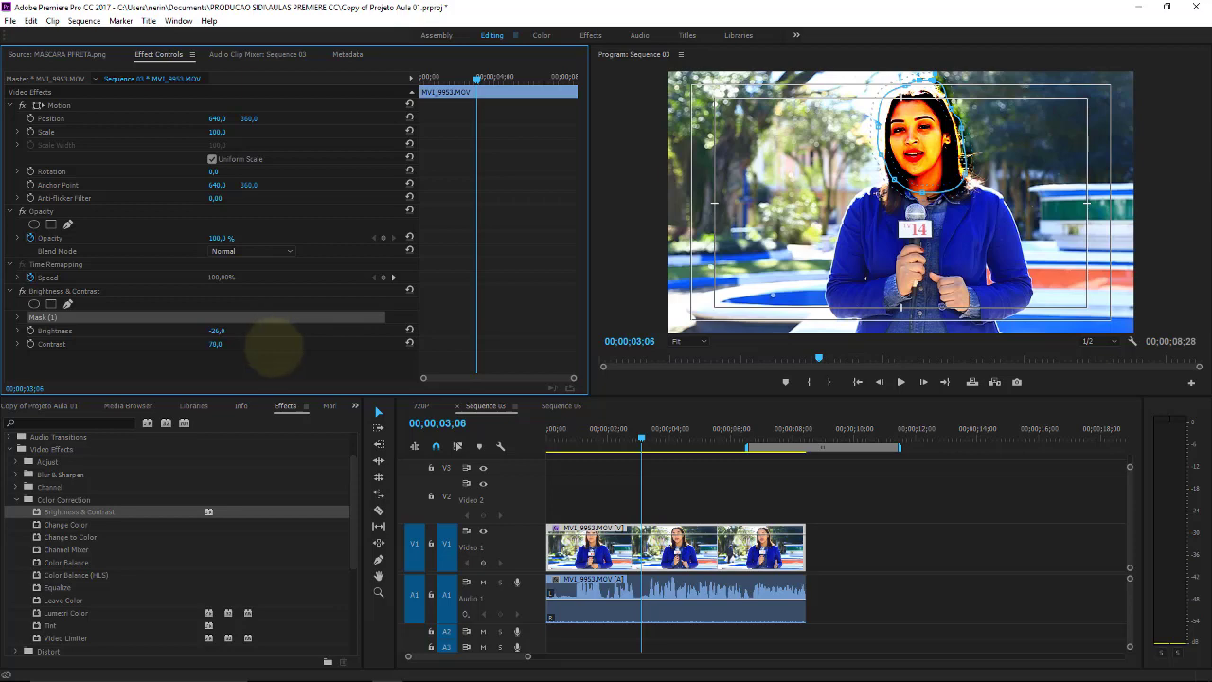
click(88, 293)
- Delete Brightness & Contrast and apply Change Color to the clip, leaving Hue Transform at 0
key(Delete)
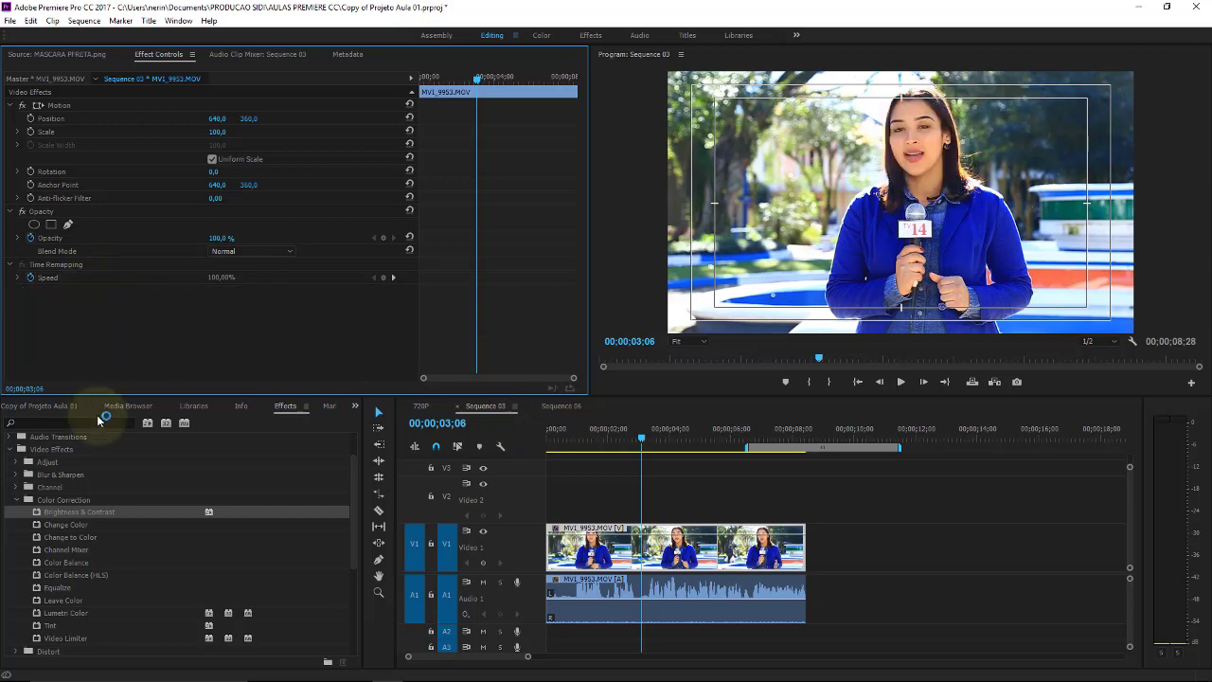
click(57, 525)
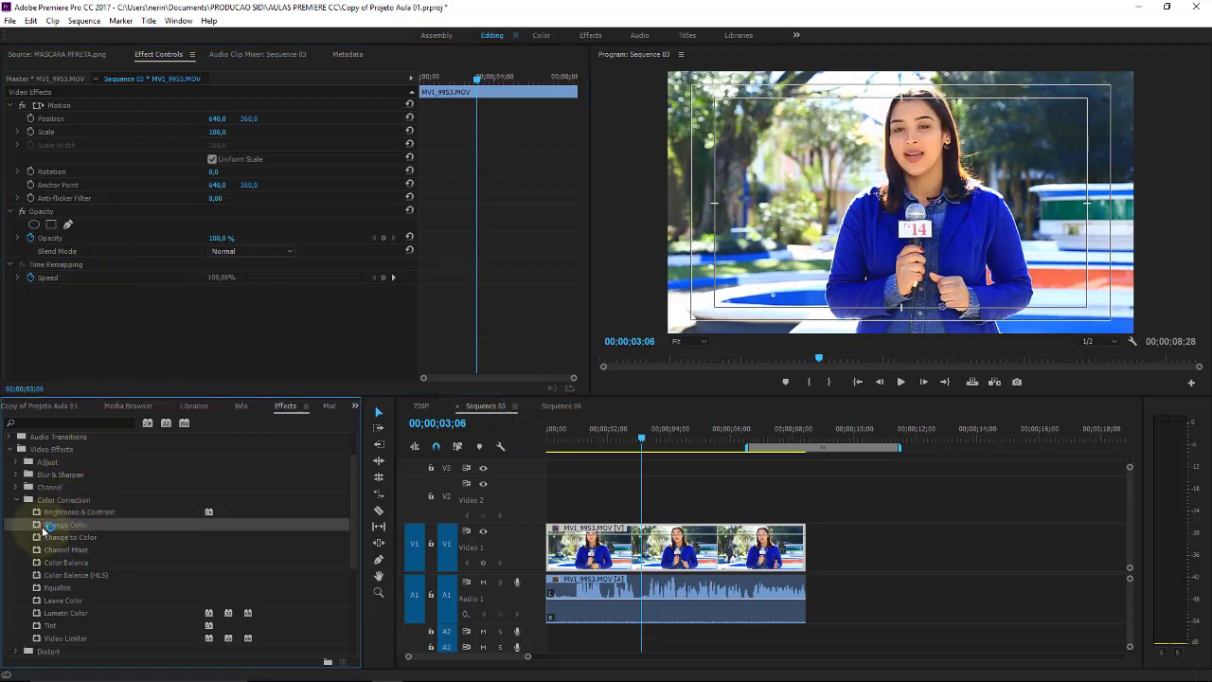
drag(42, 531, 706, 554)
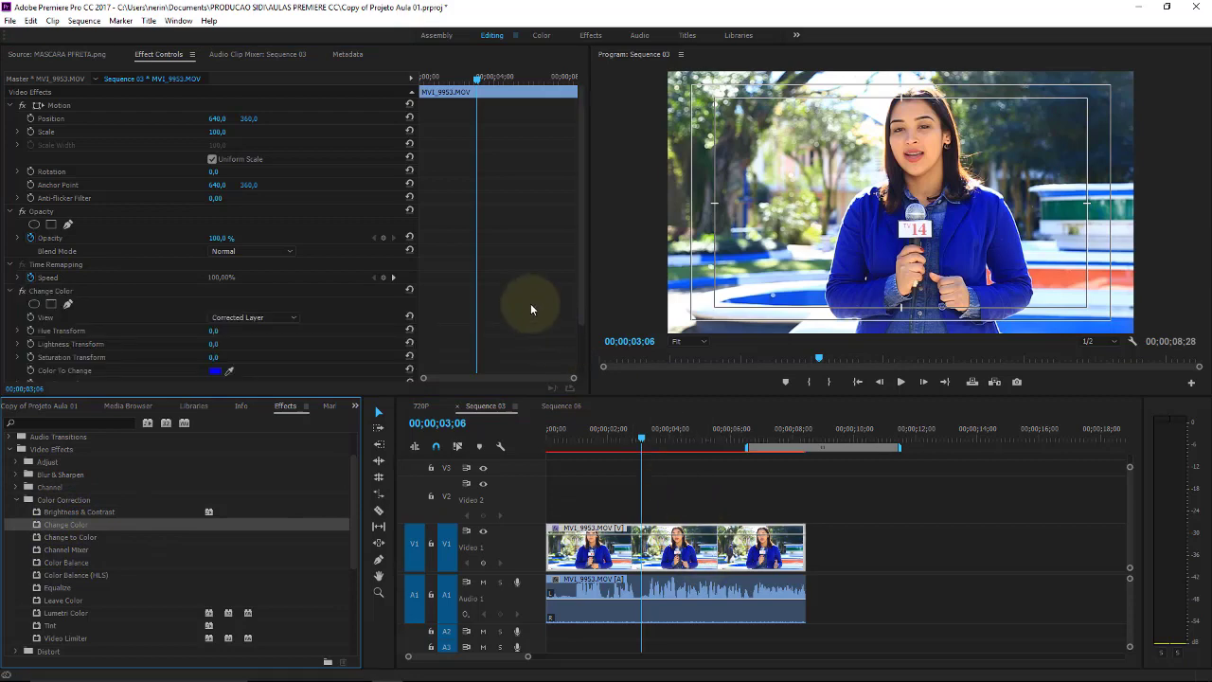
scroll(581, 190, down, 3)
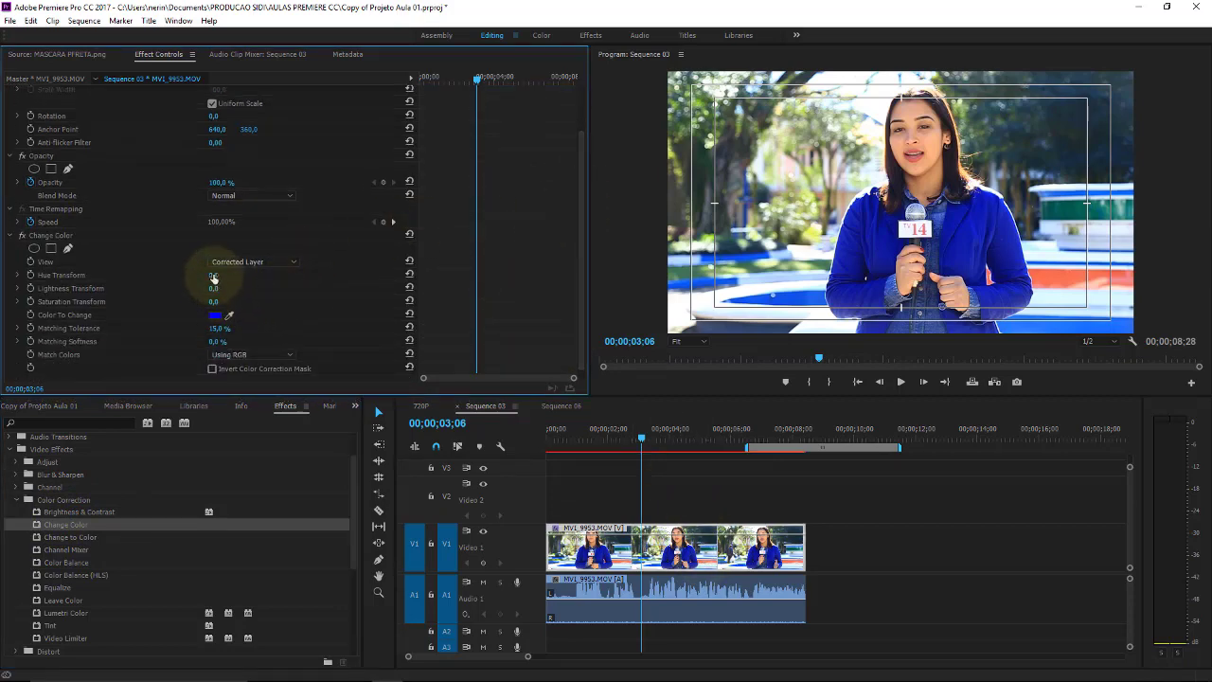
drag(214, 277, 279, 283)
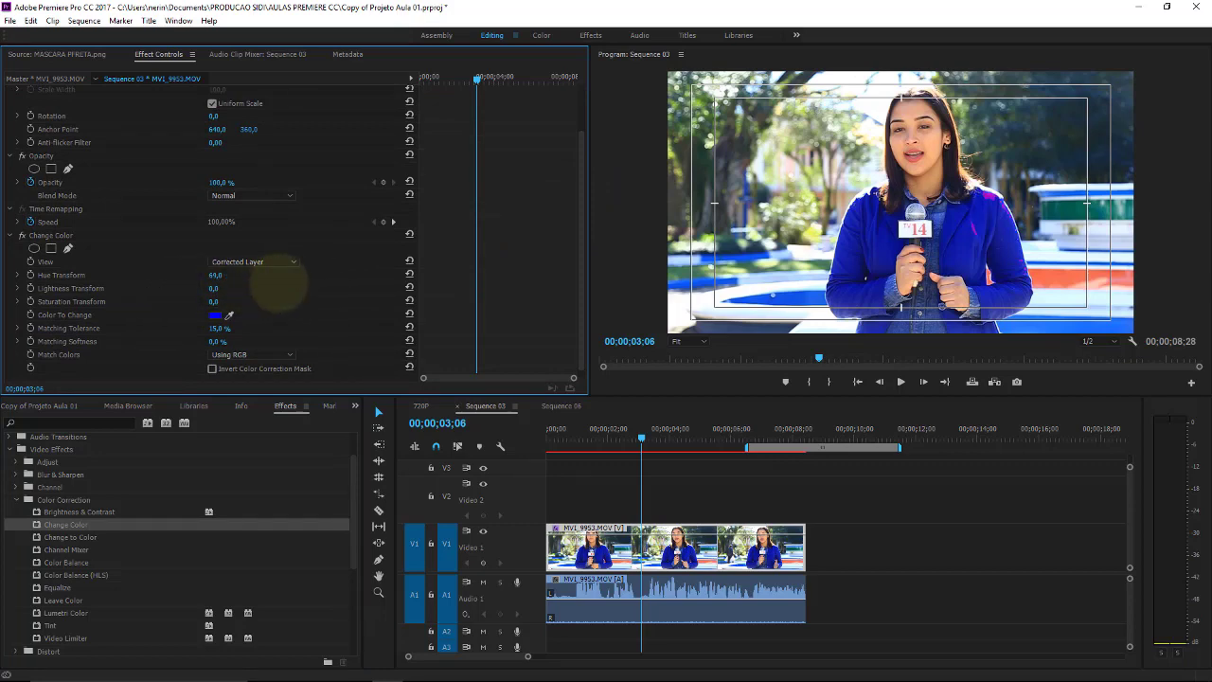
mouse_move(280, 283)
mouse_down()
mouse_move(222, 281)
mouse_move(245, 284)
mouse_up()
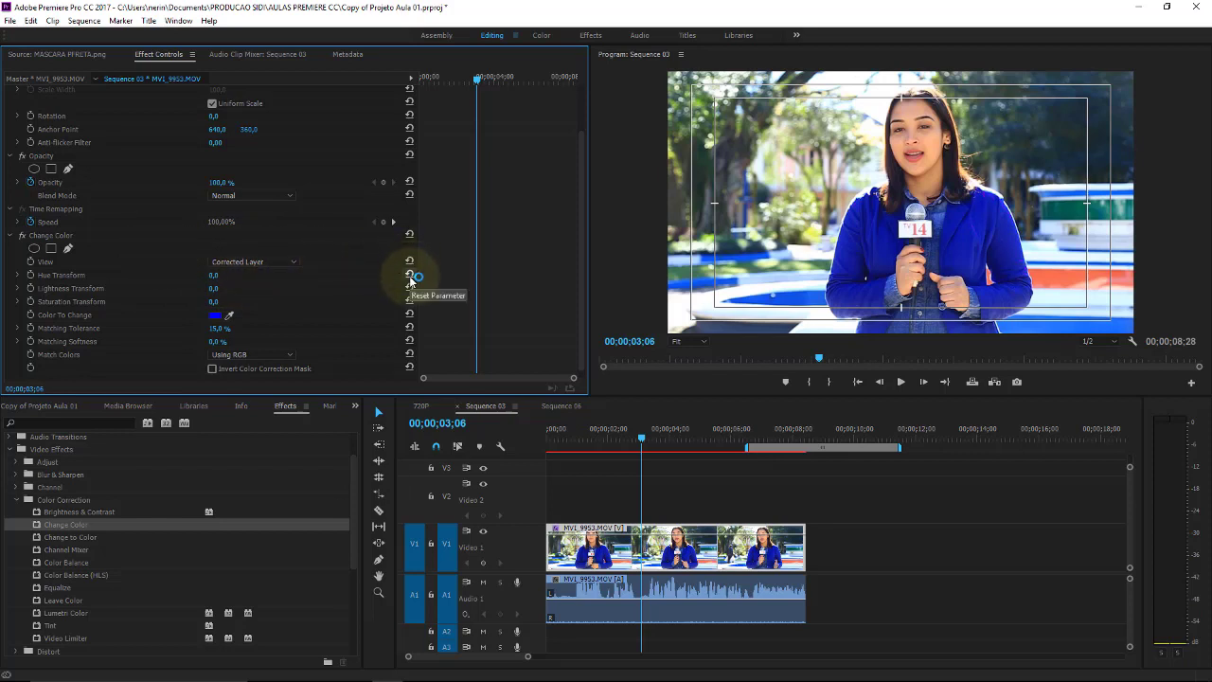
- Delete the clip's Change Color effect and apply a fresh default Change Color
click(22, 237)
click(55, 235)
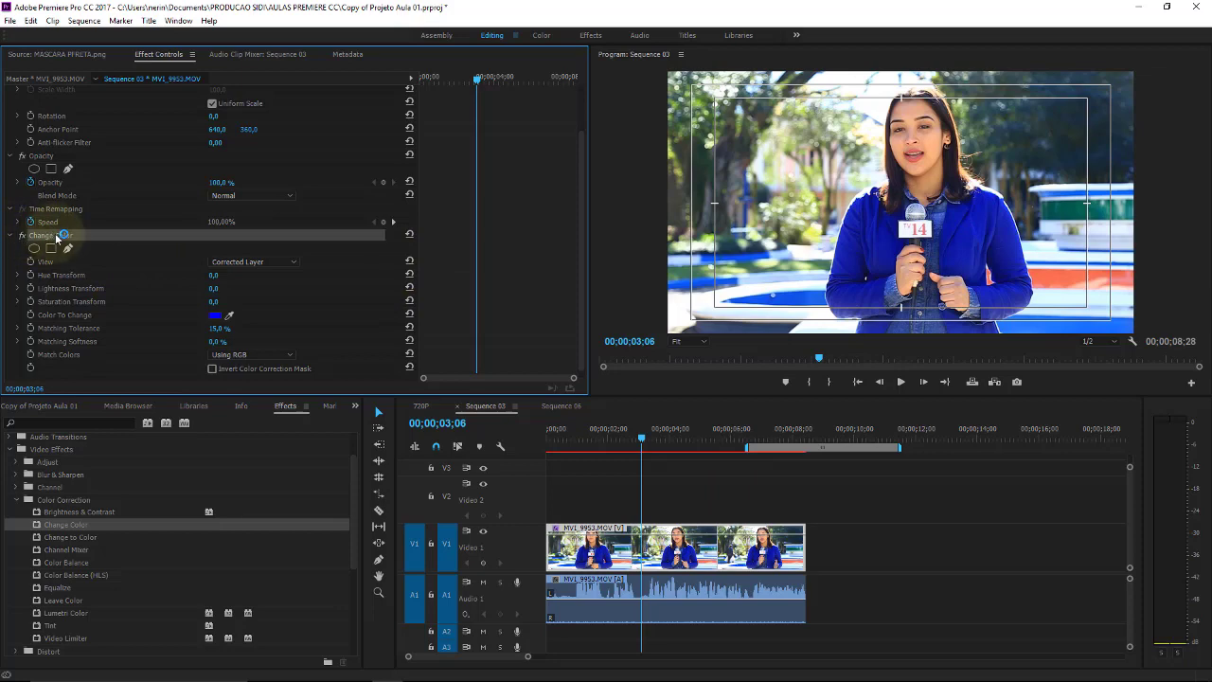
key(Delete)
drag(65, 524, 644, 557)
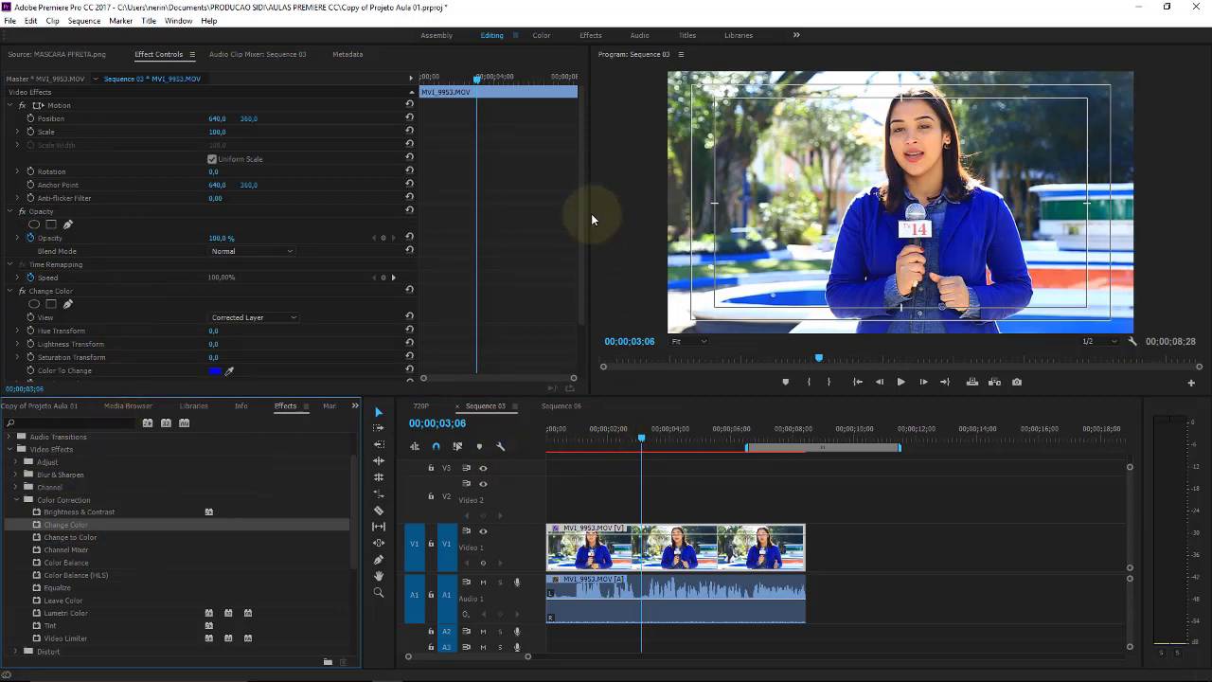
scroll(579, 205, down, 3)
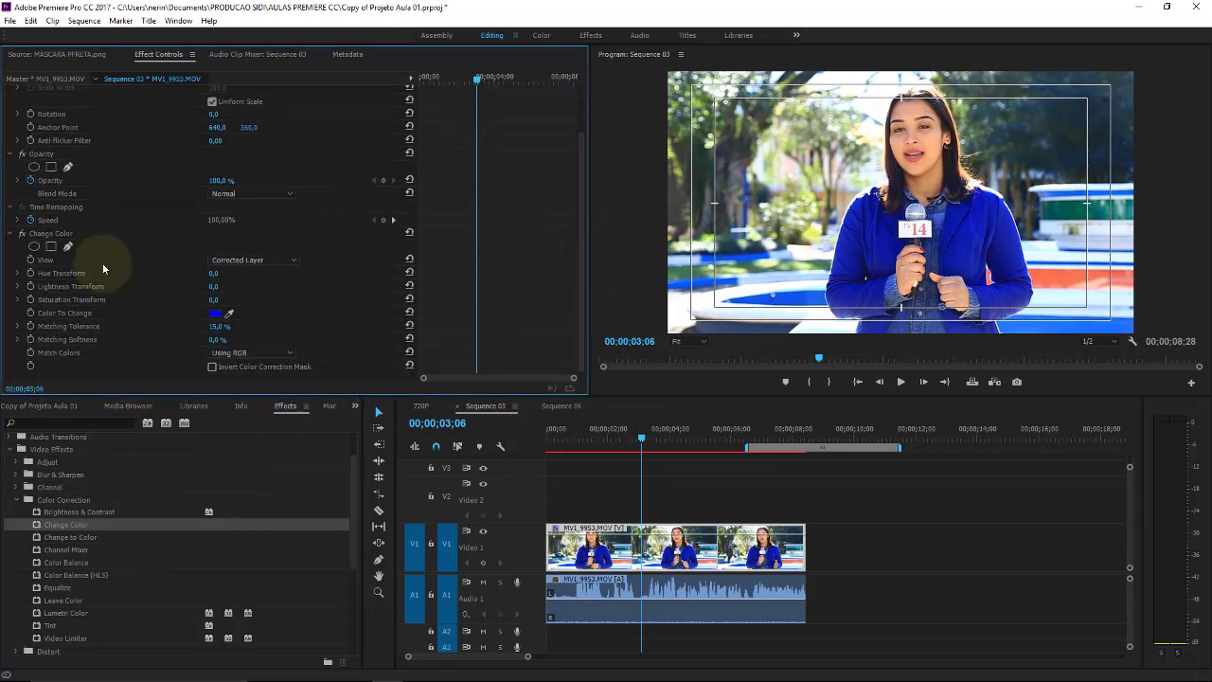
- Preview the Color Correction Mask view, then set View back to Corrected Layer
click(270, 262)
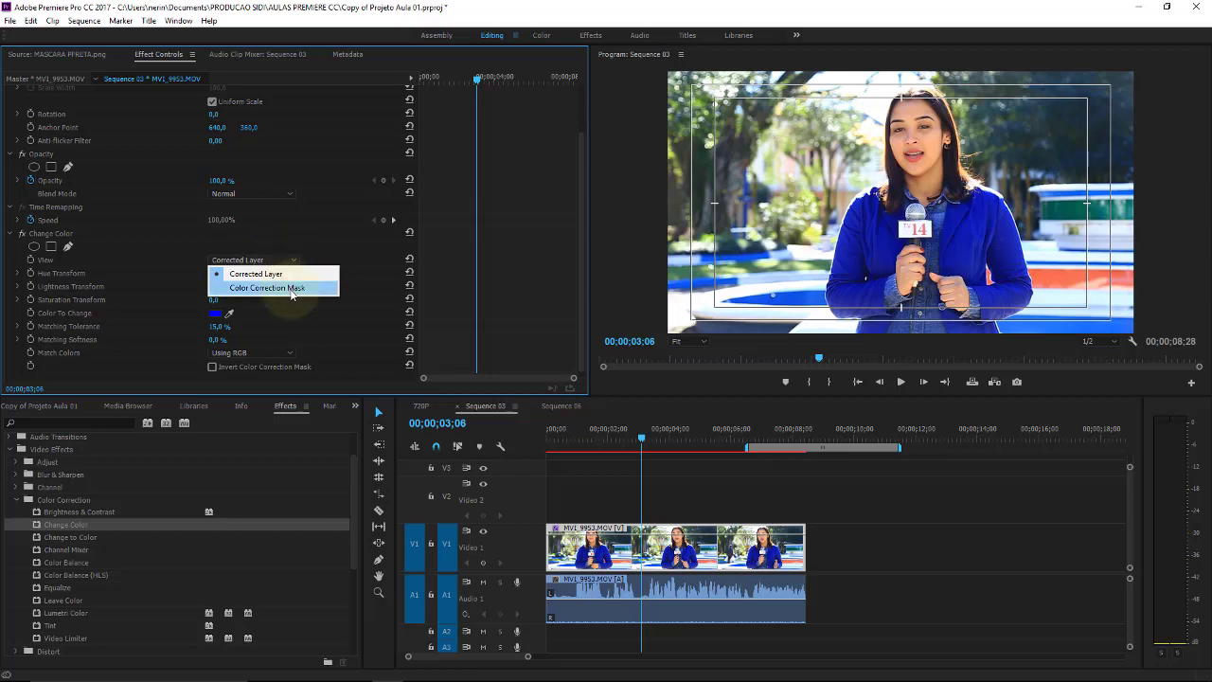
click(291, 288)
click(290, 260)
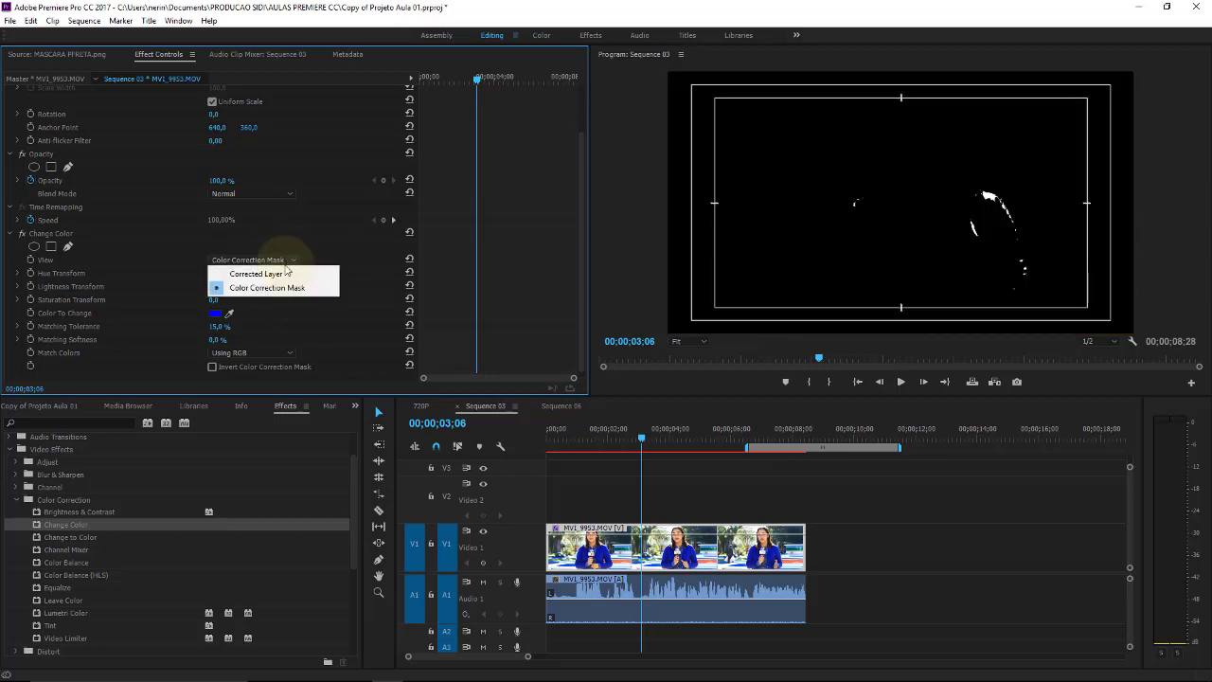
click(286, 272)
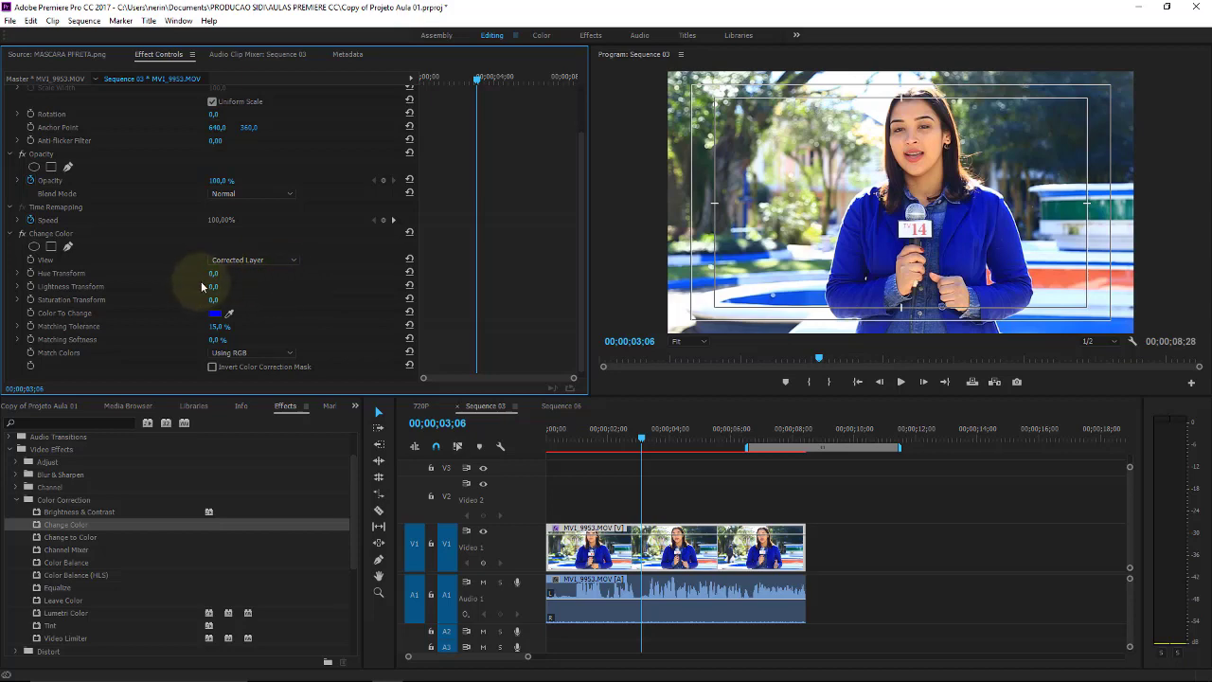
- Set Saturation Transform to 100 and eyedrop the jacket's blue as Color To Change
drag(213, 300, 360, 290)
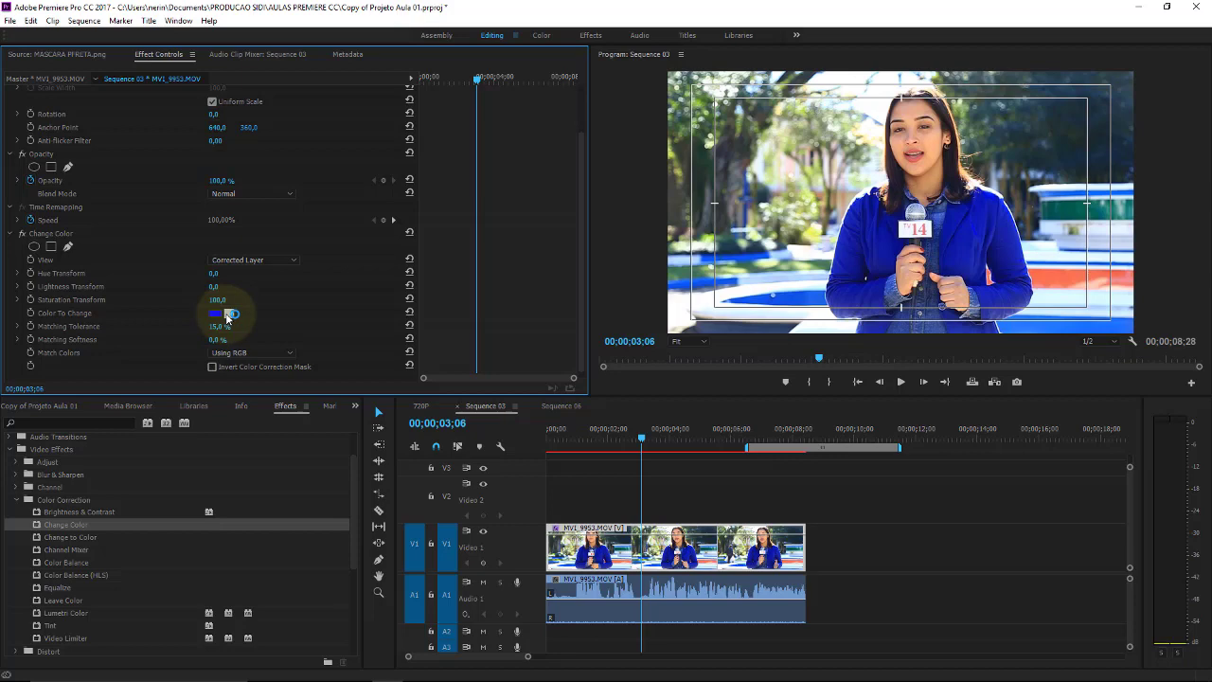
drag(229, 314, 928, 87)
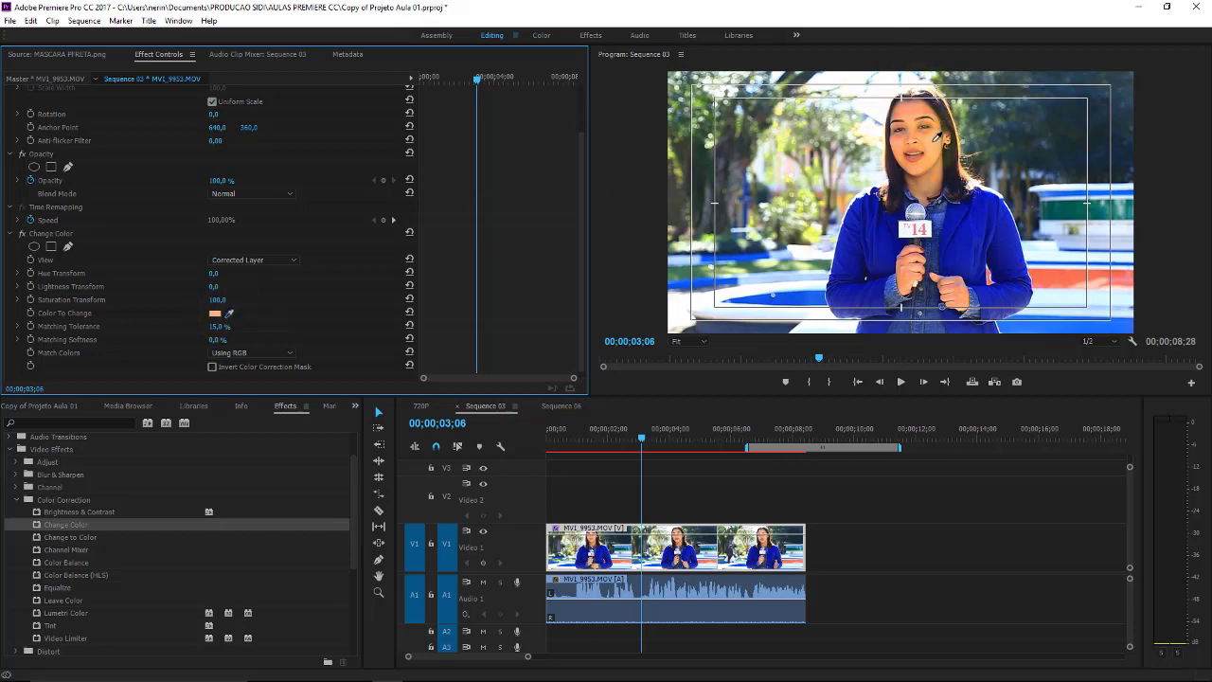
mouse_move(216, 273)
mouse_down()
mouse_move(272, 271)
mouse_move(189, 267)
mouse_up()
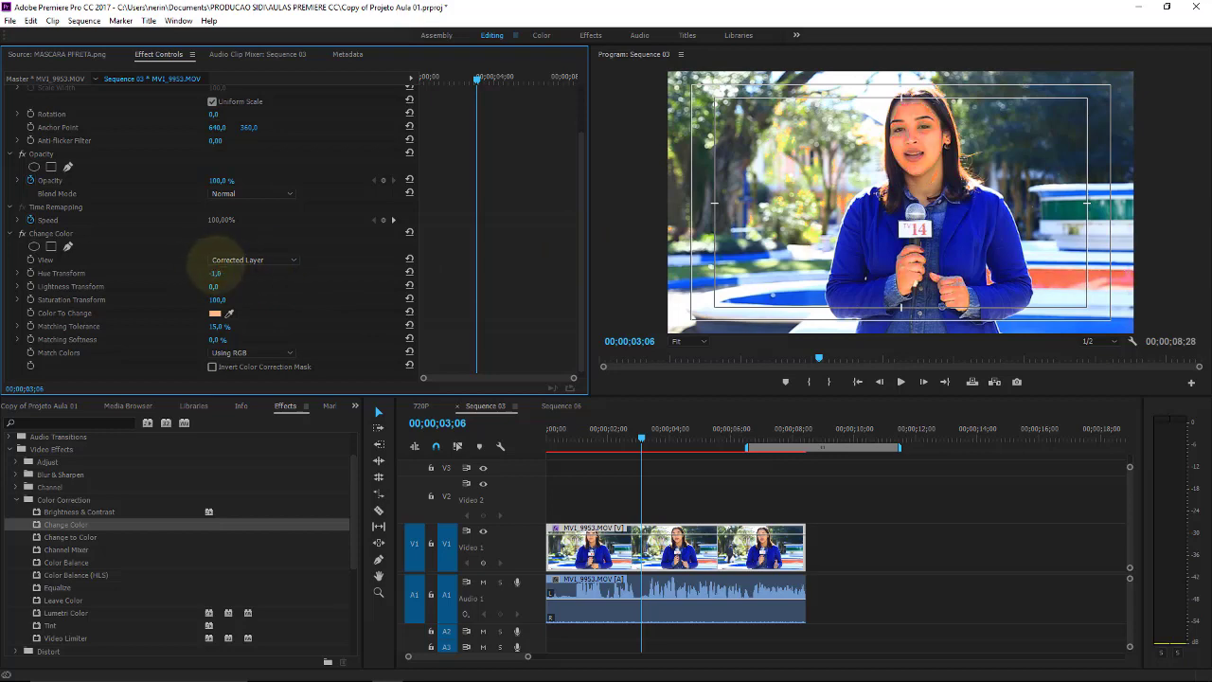
drag(228, 312, 981, 227)
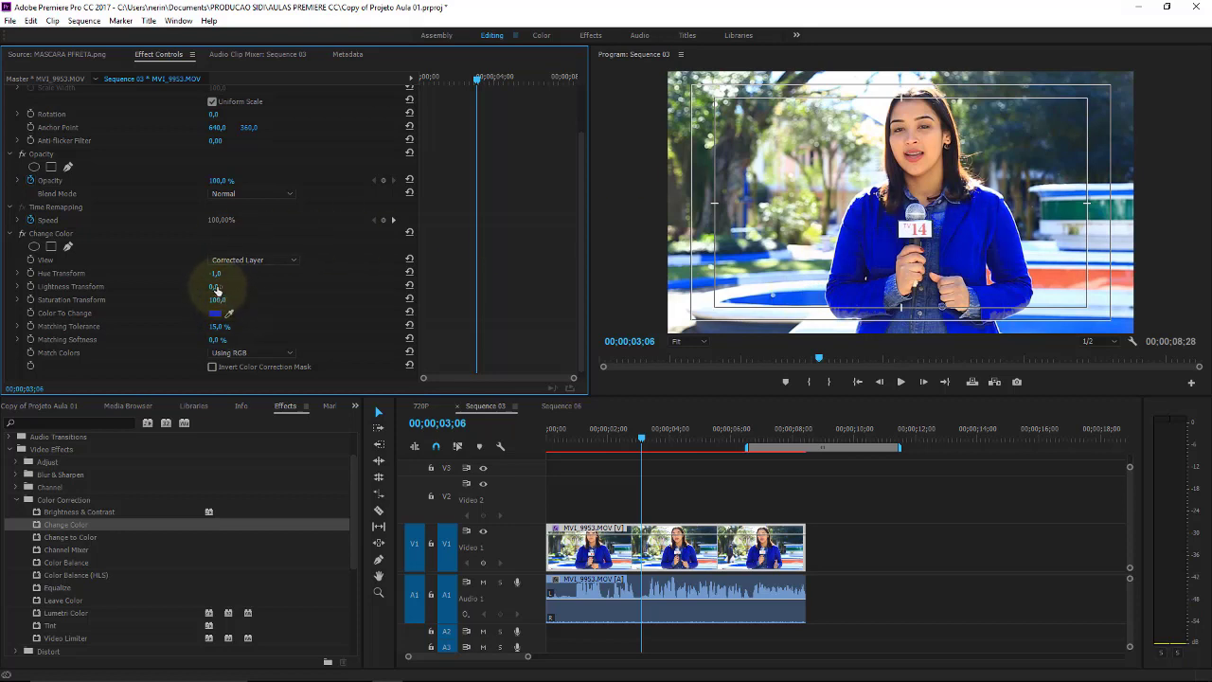
- Raise Hue Transform to 72 and set Matching Softness to 9% so only the jacket turns magenta
drag(216, 275, 256, 272)
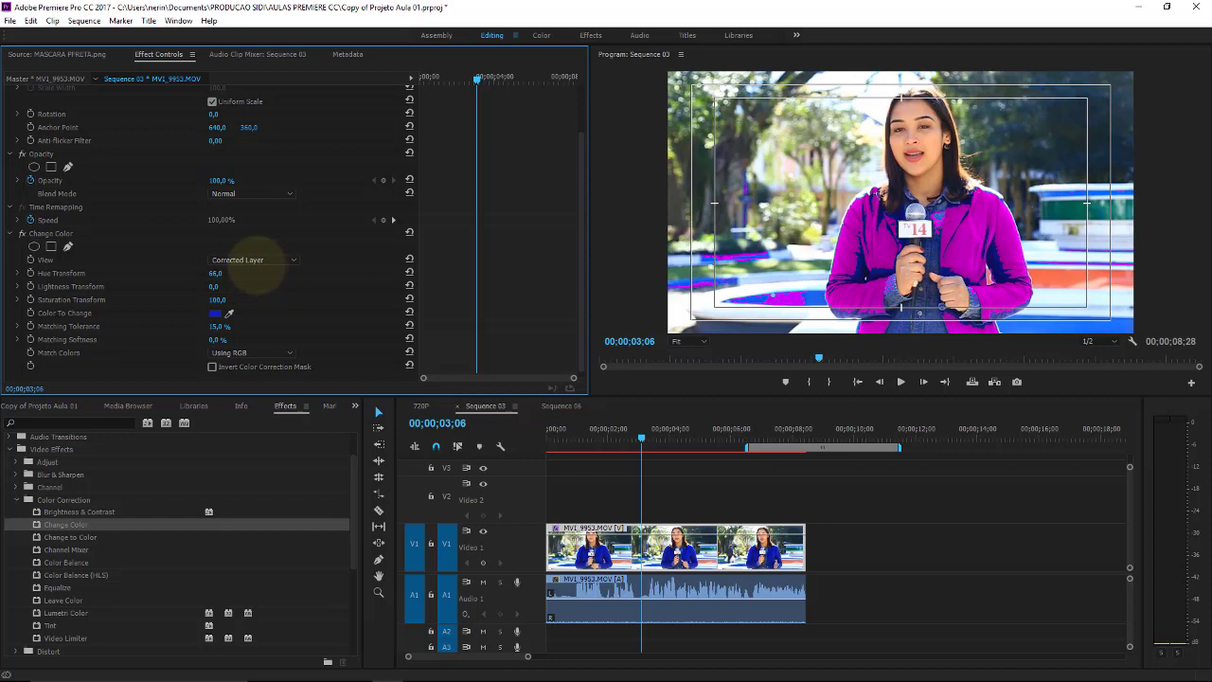
drag(255, 269, 228, 281)
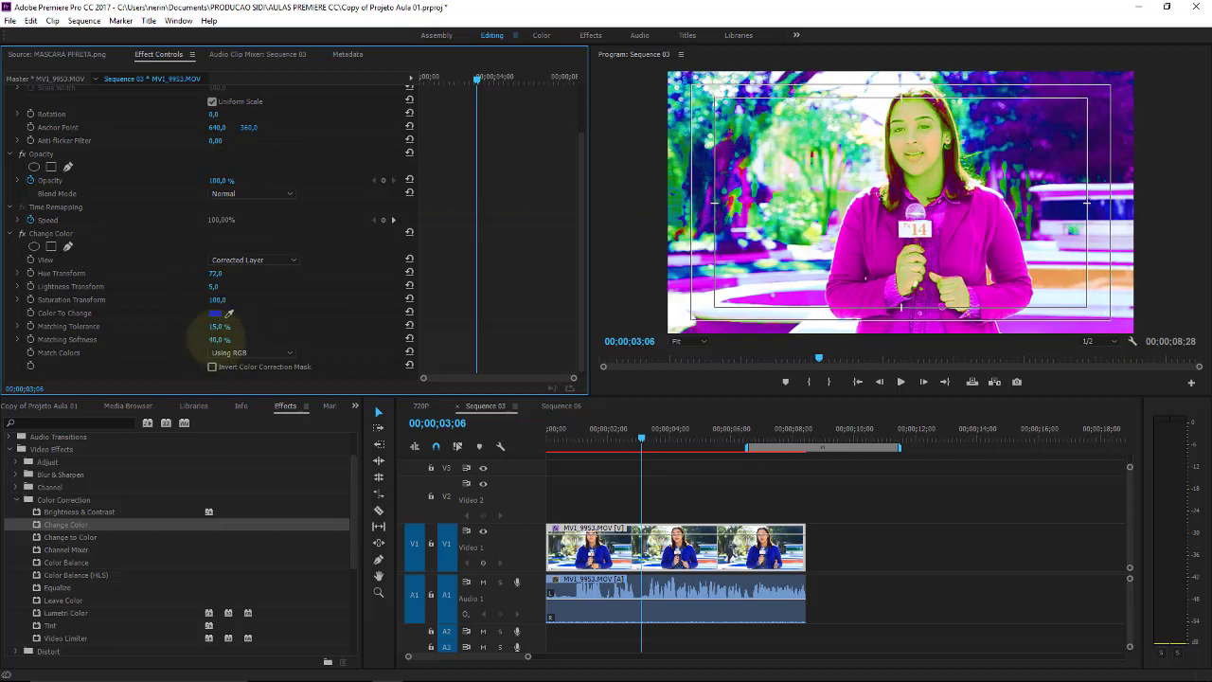
mouse_move(217, 339)
mouse_down()
mouse_move(194, 338)
mouse_move(251, 349)
mouse_up()
click(48, 234)
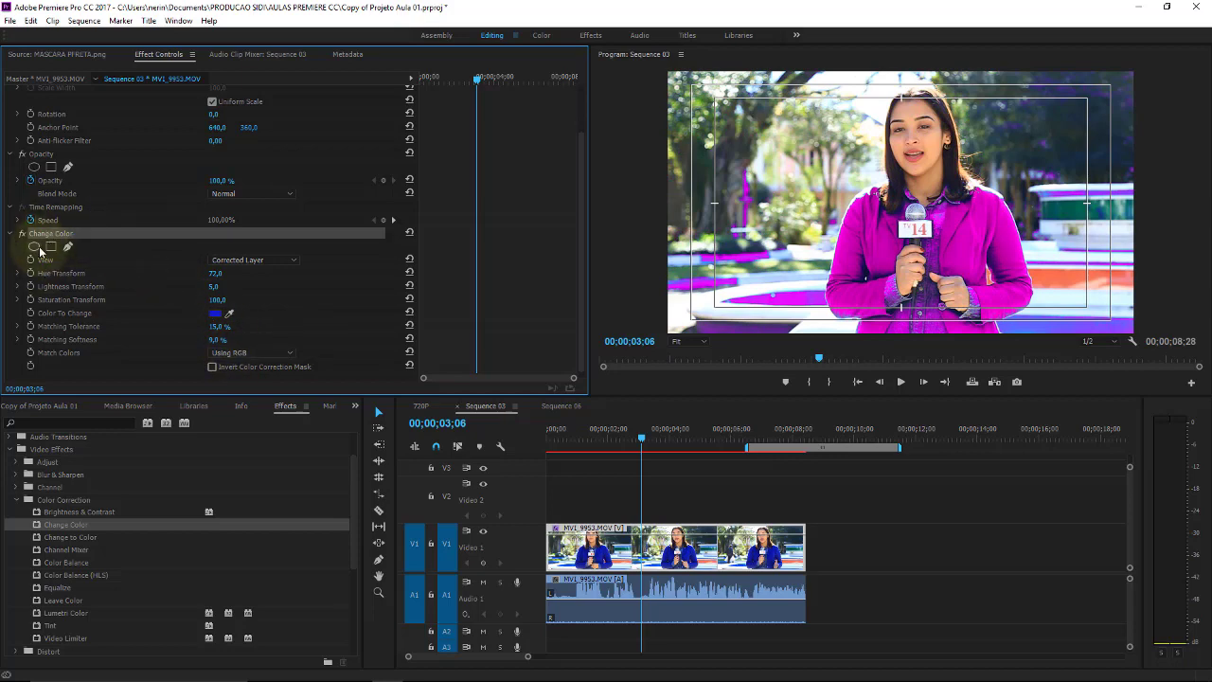
- Replace Change Color with Change to Color, eyedropping the jacket's blue into the From swatch
key(Delete)
click(90, 540)
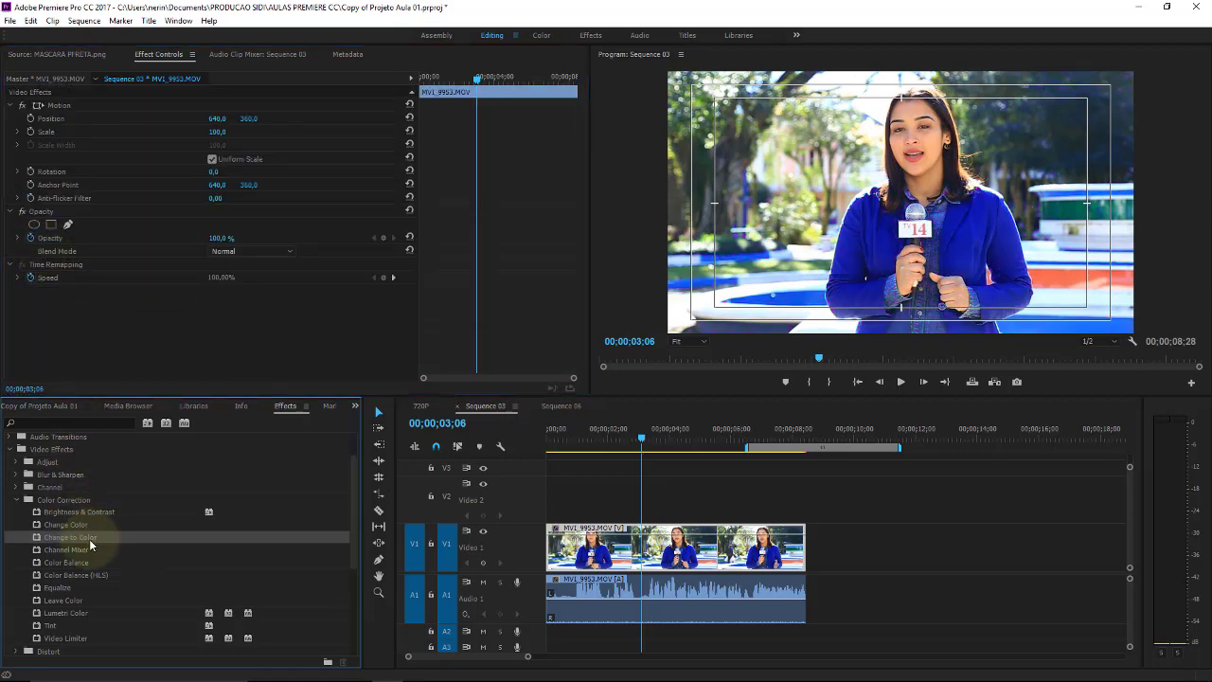
drag(63, 541, 652, 550)
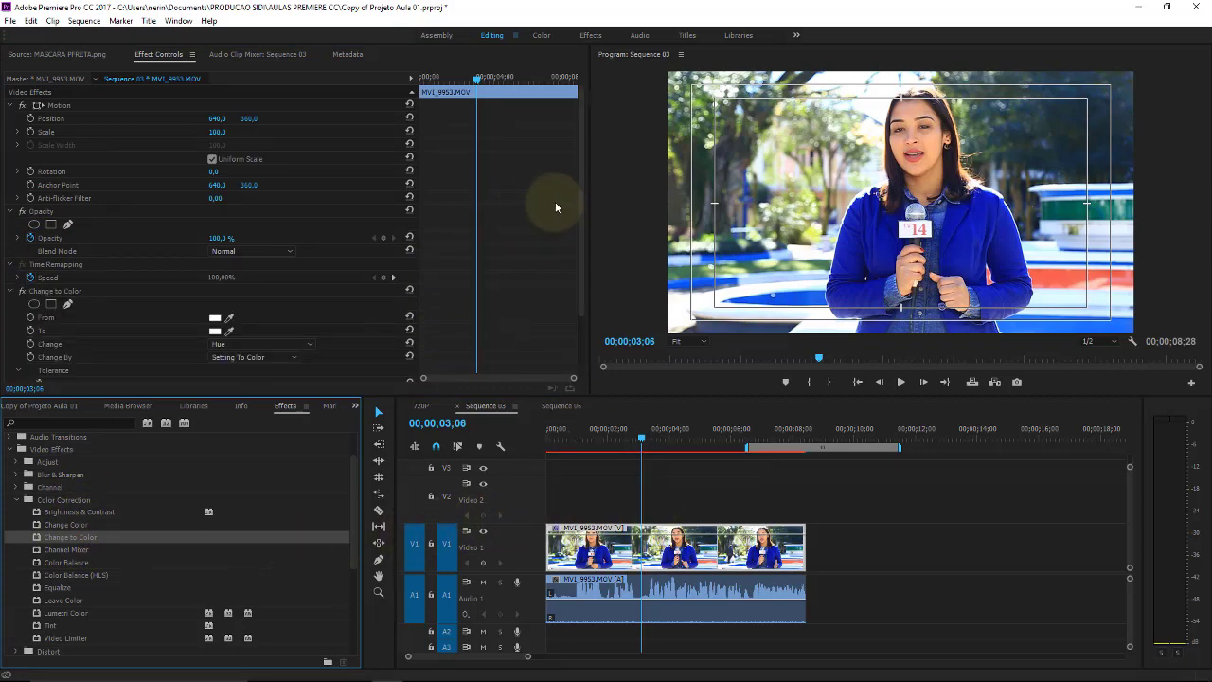
click(229, 318)
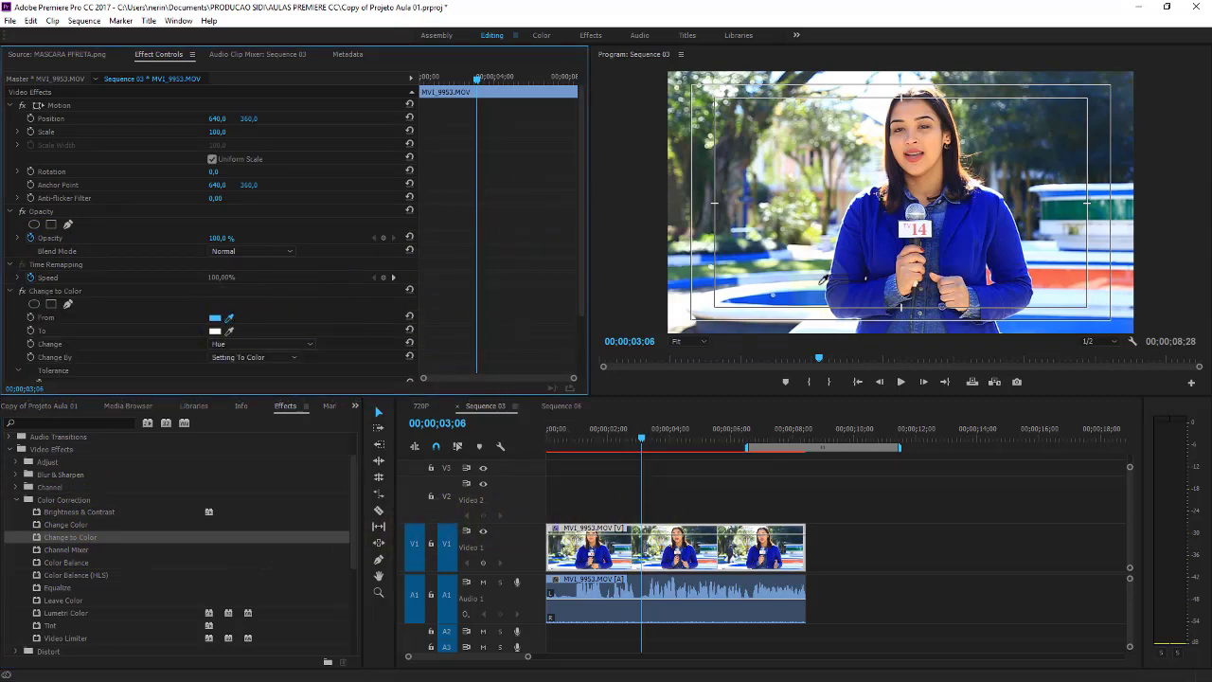
click(881, 219)
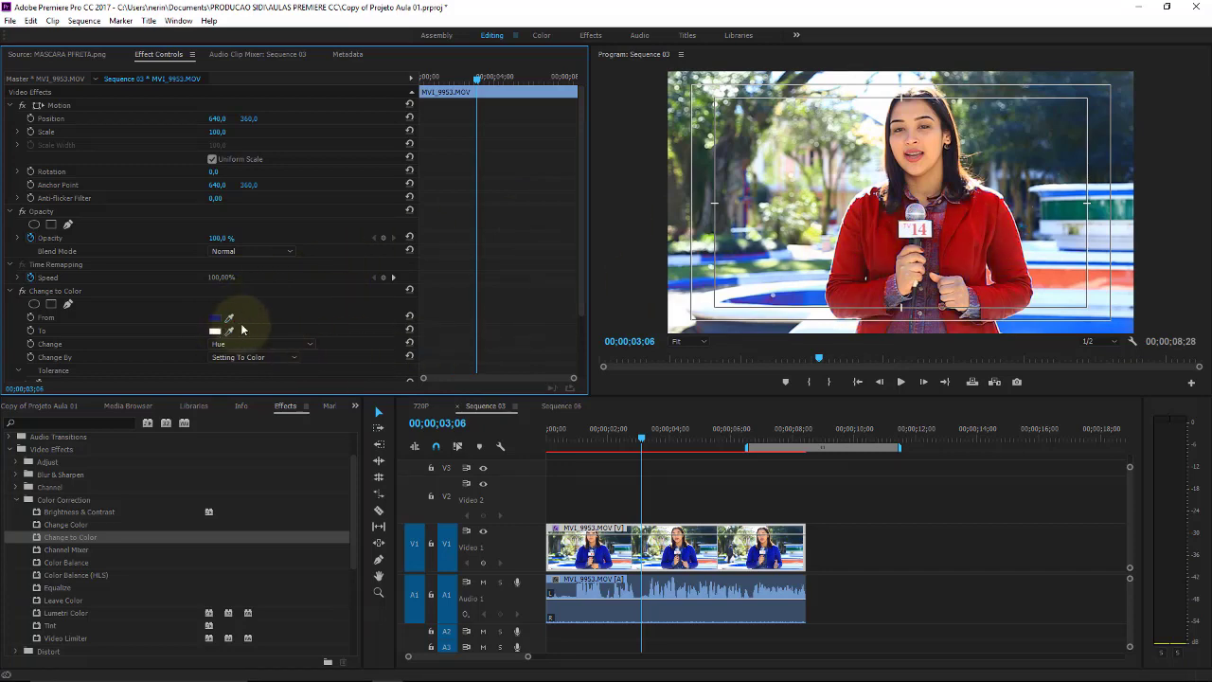
scroll(584, 206, down, 1)
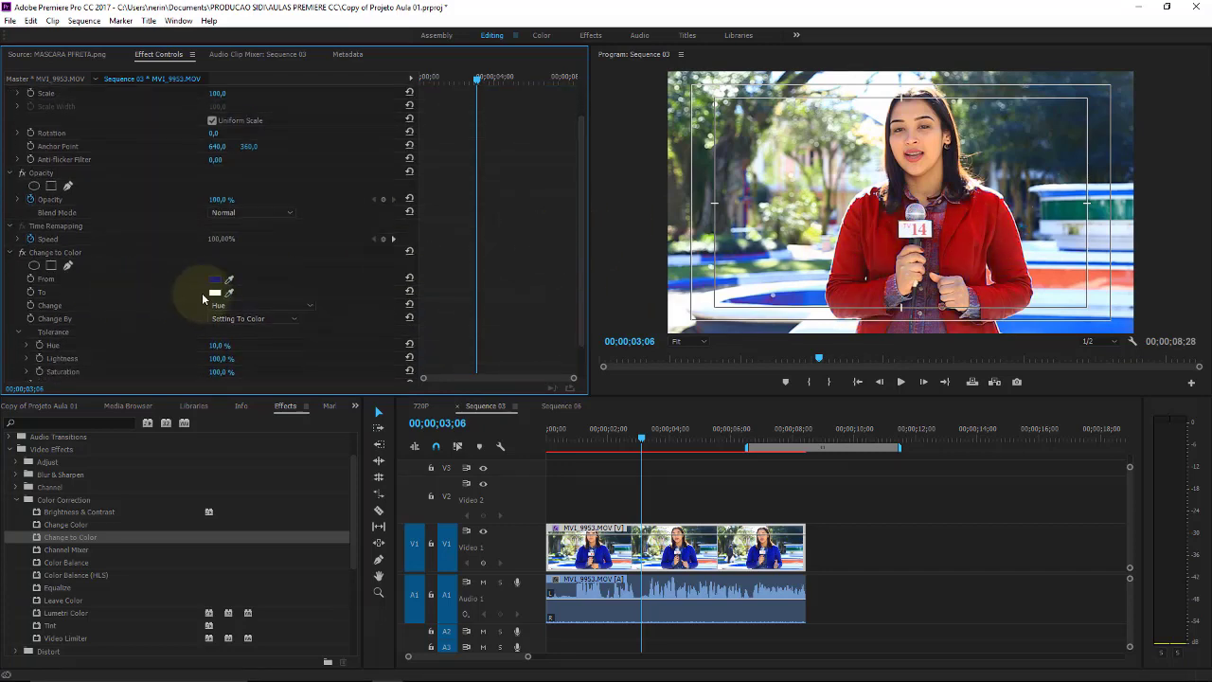
click(230, 282)
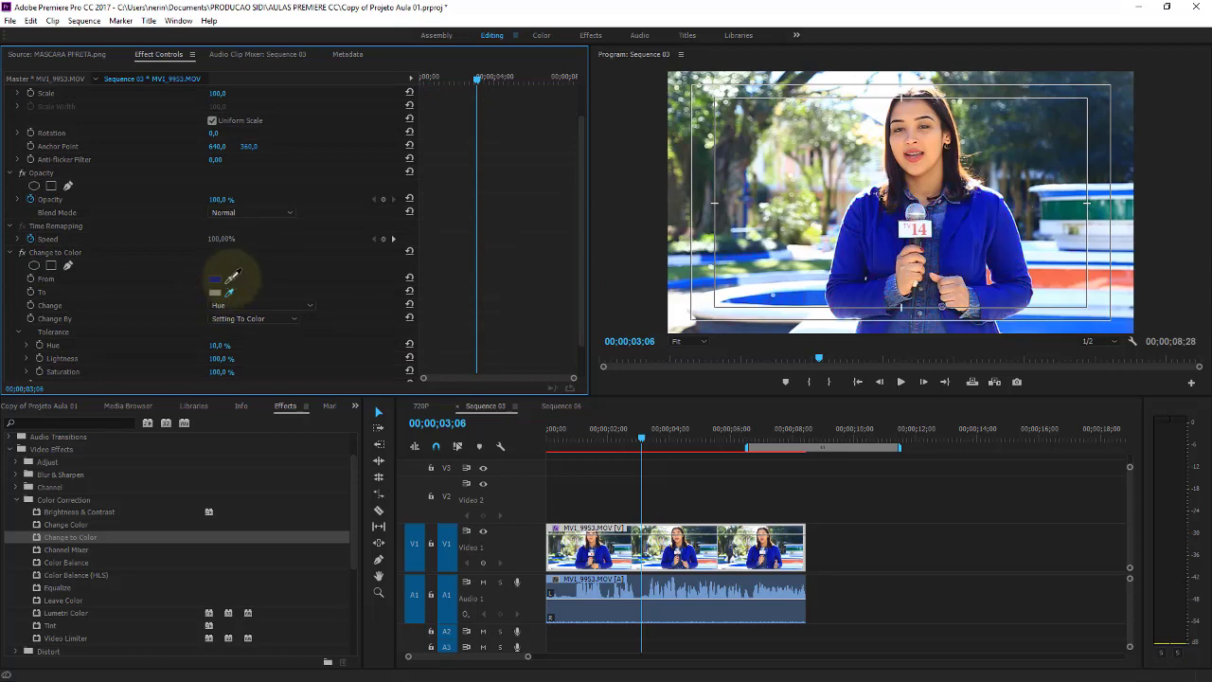
key(ctrl+z)
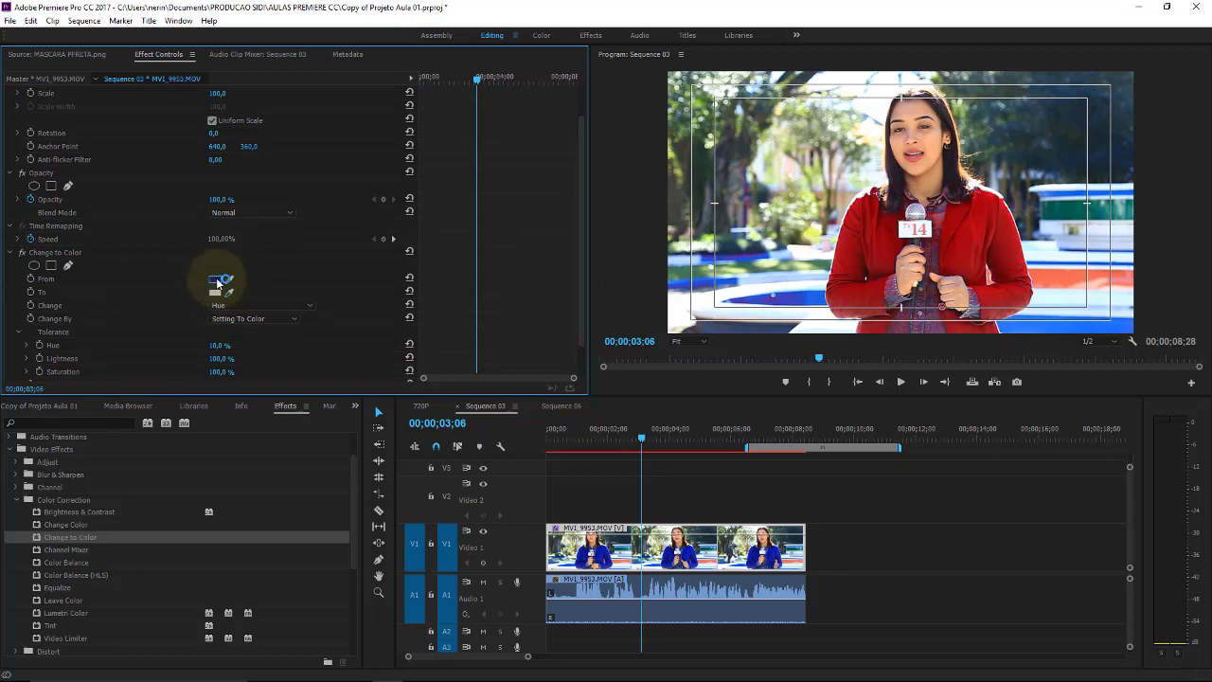
- Set the Change to Color target to yellow (FCFF00) and scrub back to preview the jacket
click(216, 281)
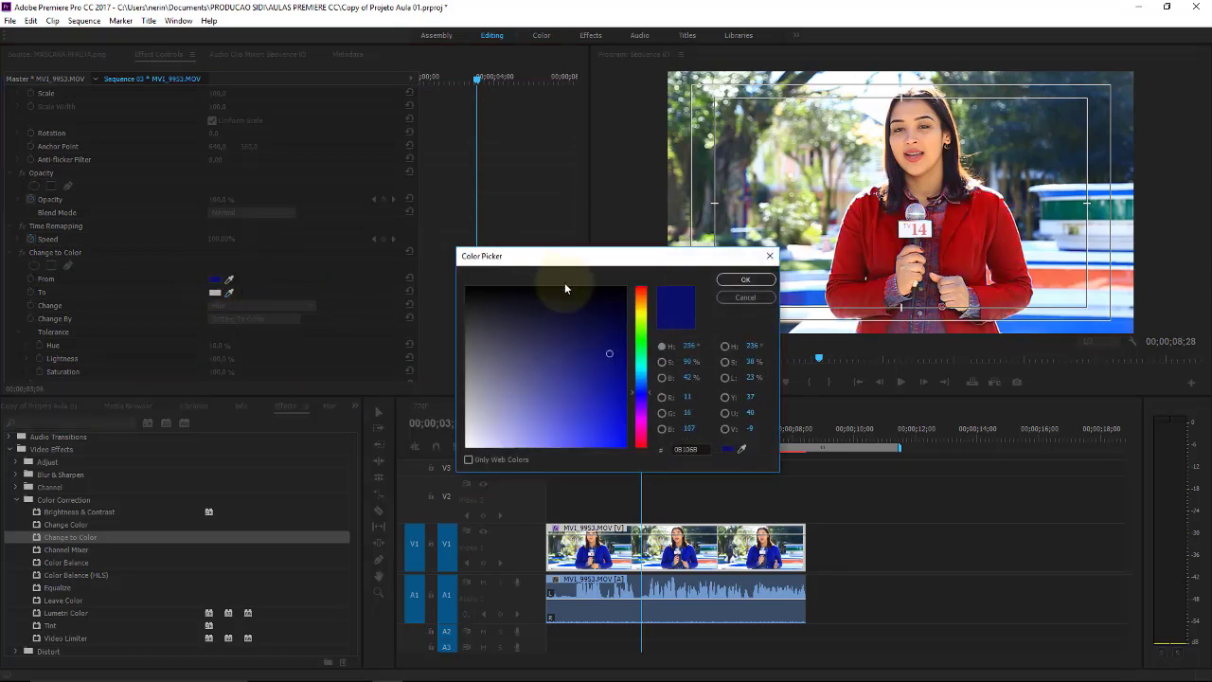
click(743, 280)
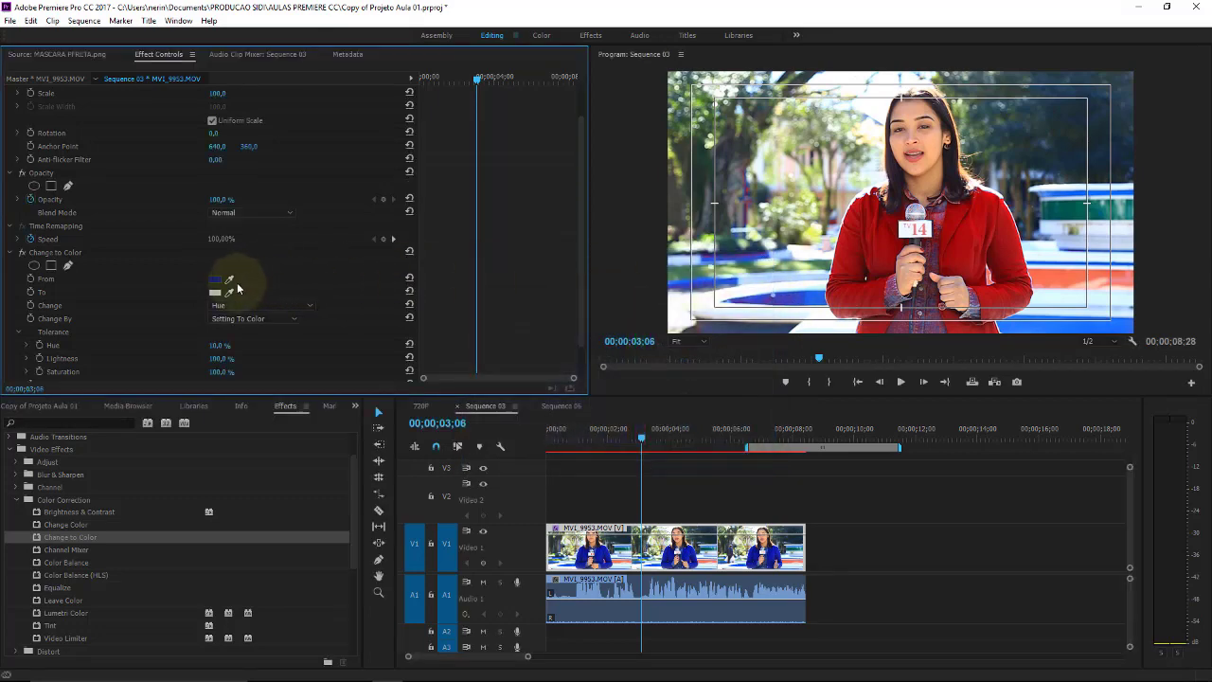
click(216, 293)
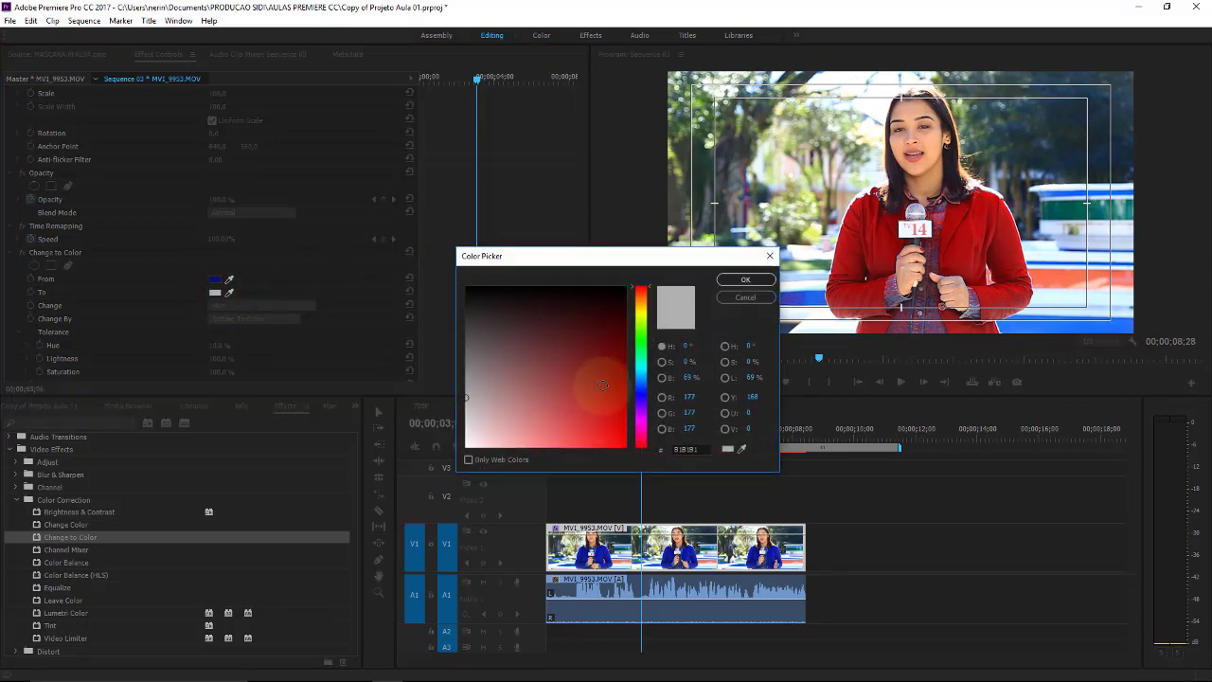
click(642, 318)
click(612, 326)
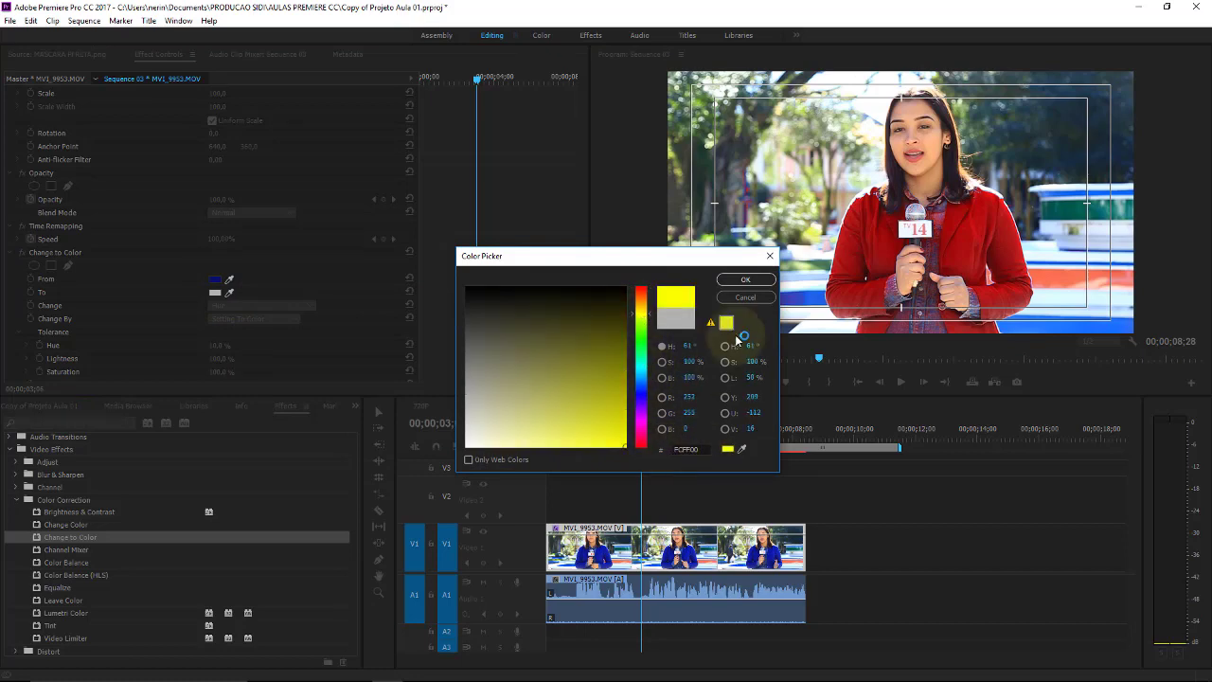
click(745, 279)
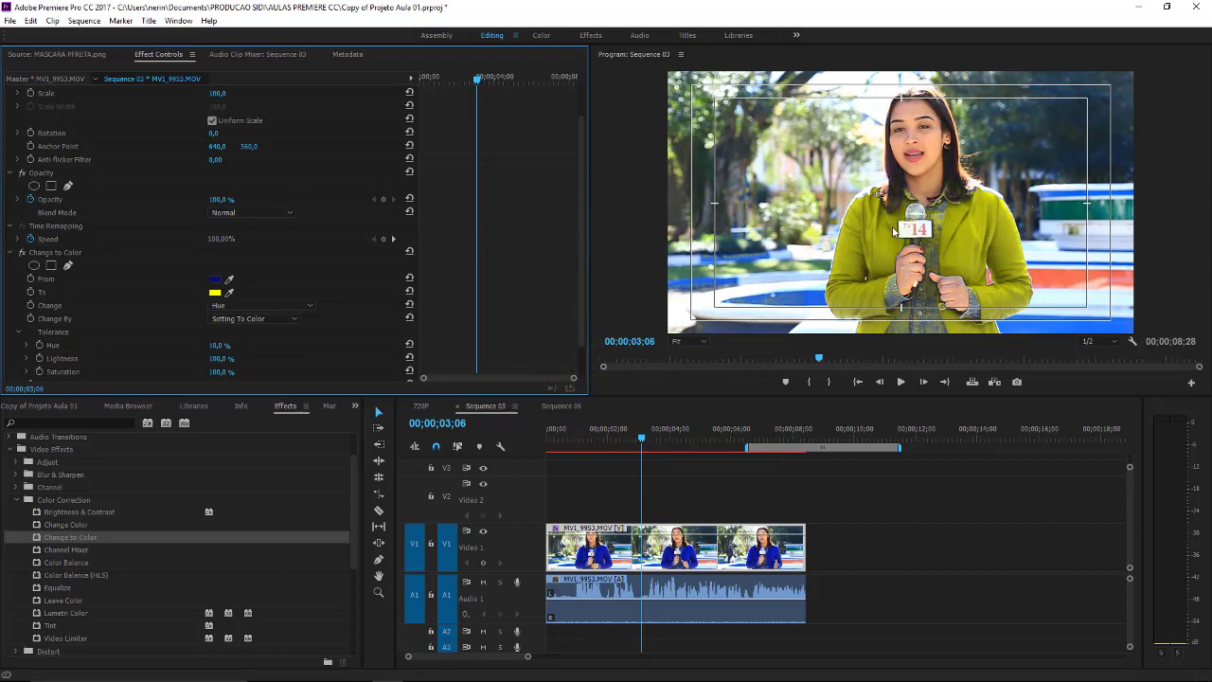
drag(628, 433, 662, 436)
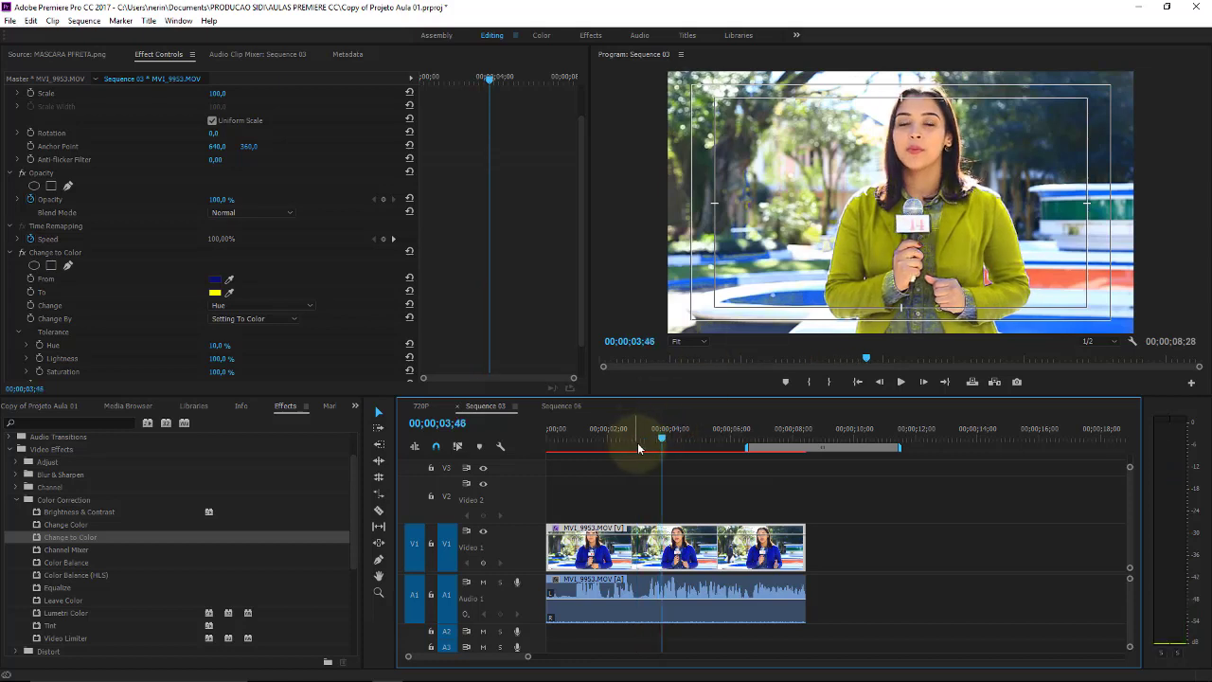
- Play back the yellow jacket, then set tolerances to Hue 100%, Lightness 60%, Saturation 10%
key(space)
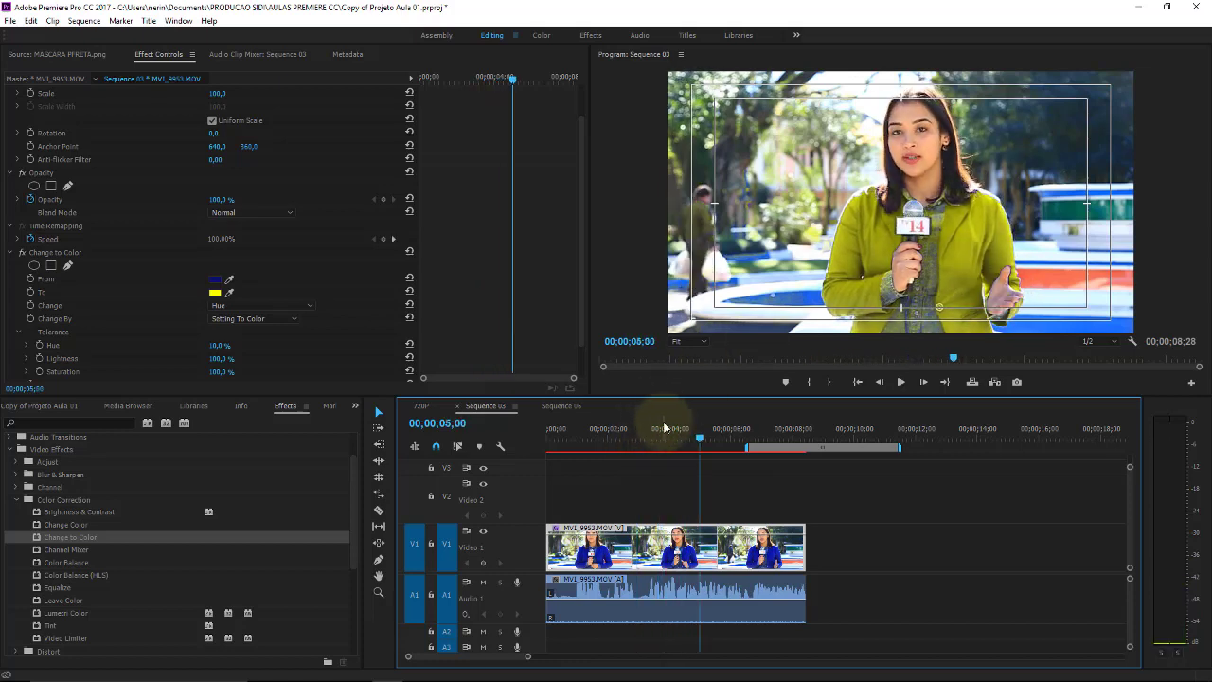
click(665, 429)
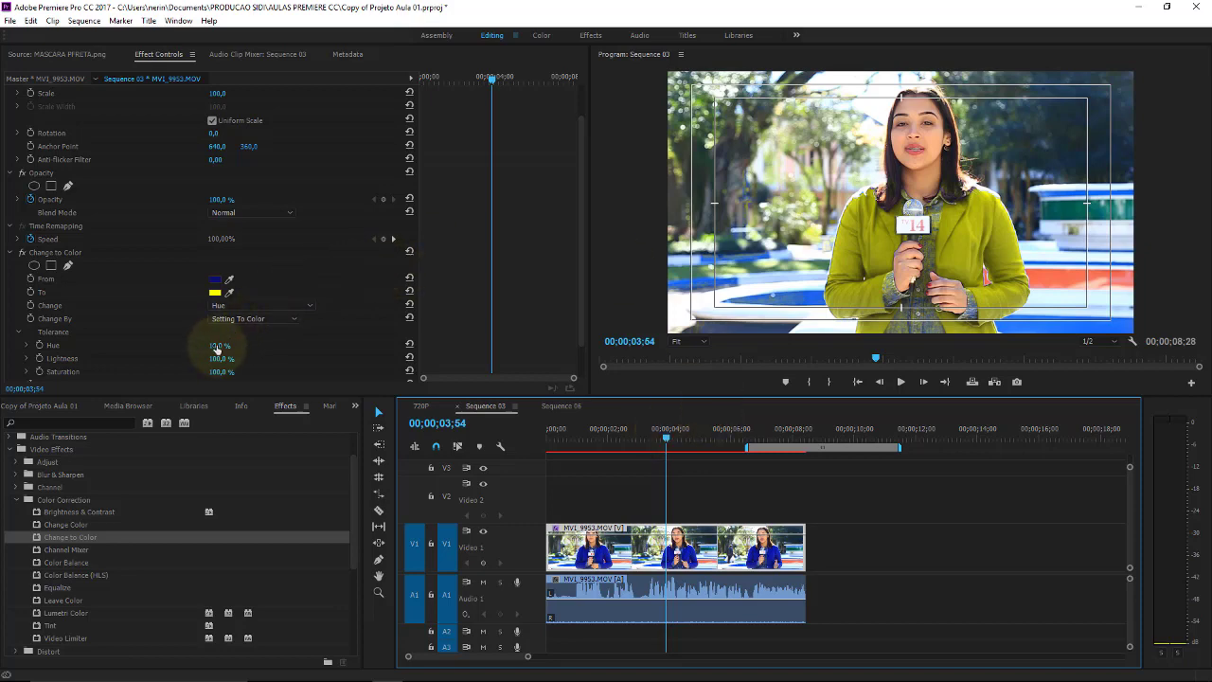
mouse_move(216, 348)
mouse_down()
mouse_move(217, 360)
mouse_move(227, 343)
mouse_up()
click(42, 253)
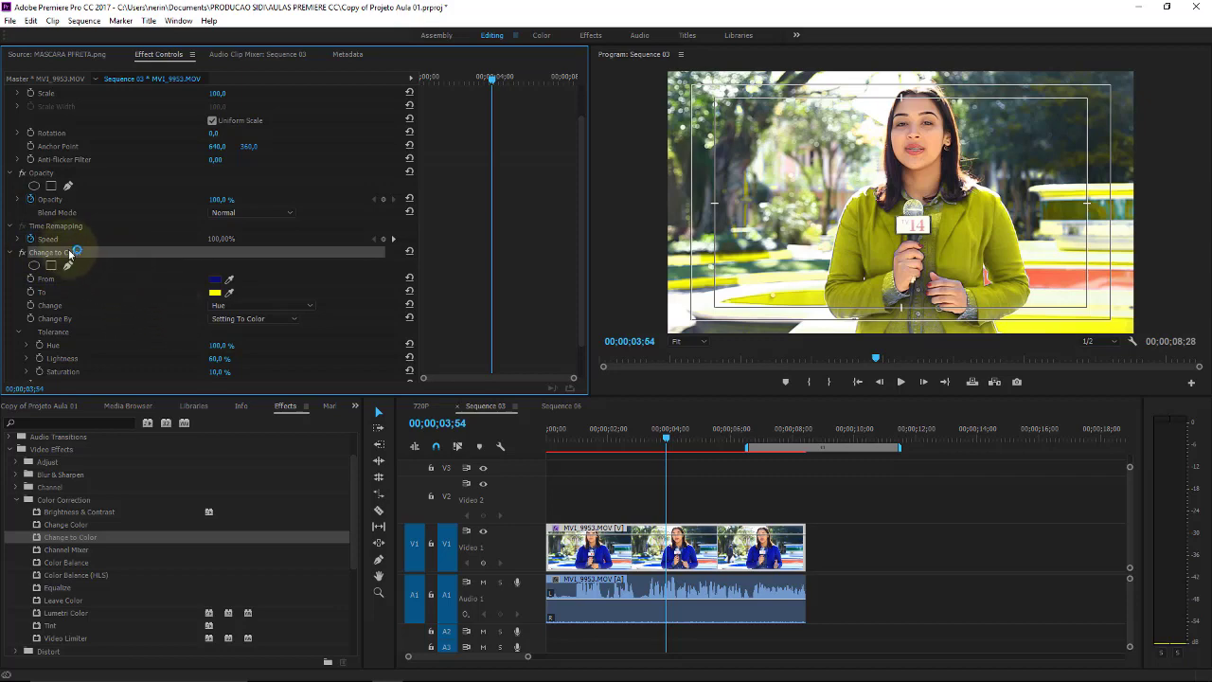
- Replace the Change to Color effect with a Channel Mixer on the reporter clip
key(Delete)
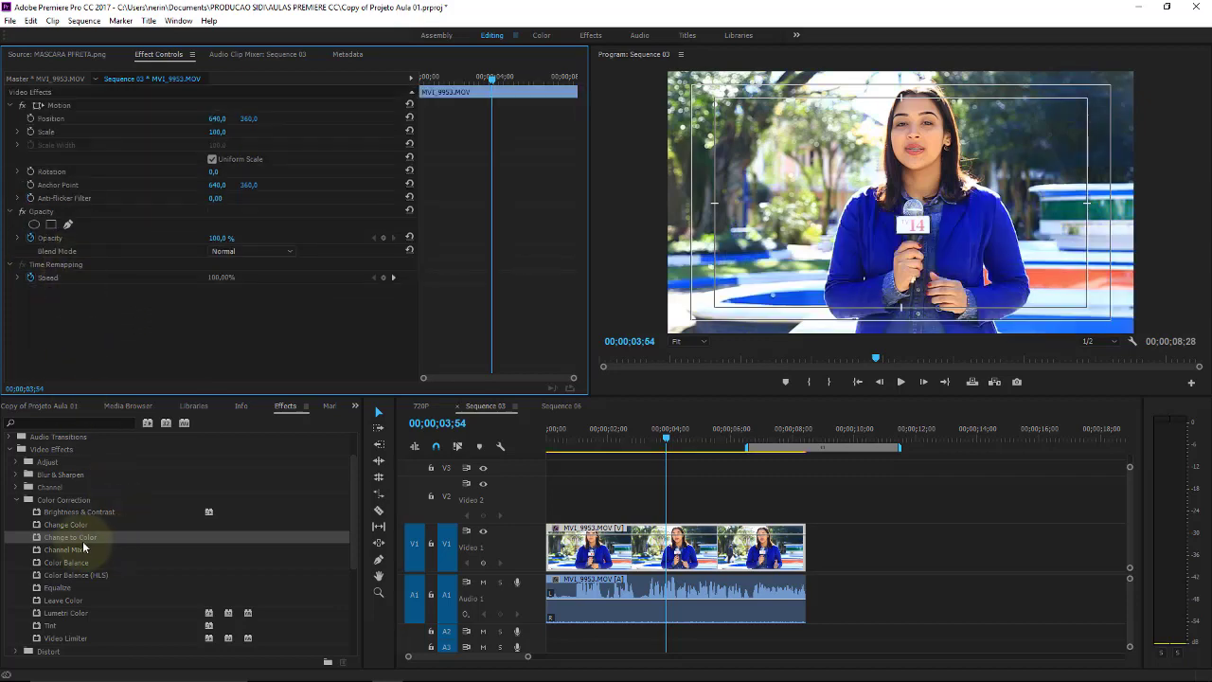
click(83, 549)
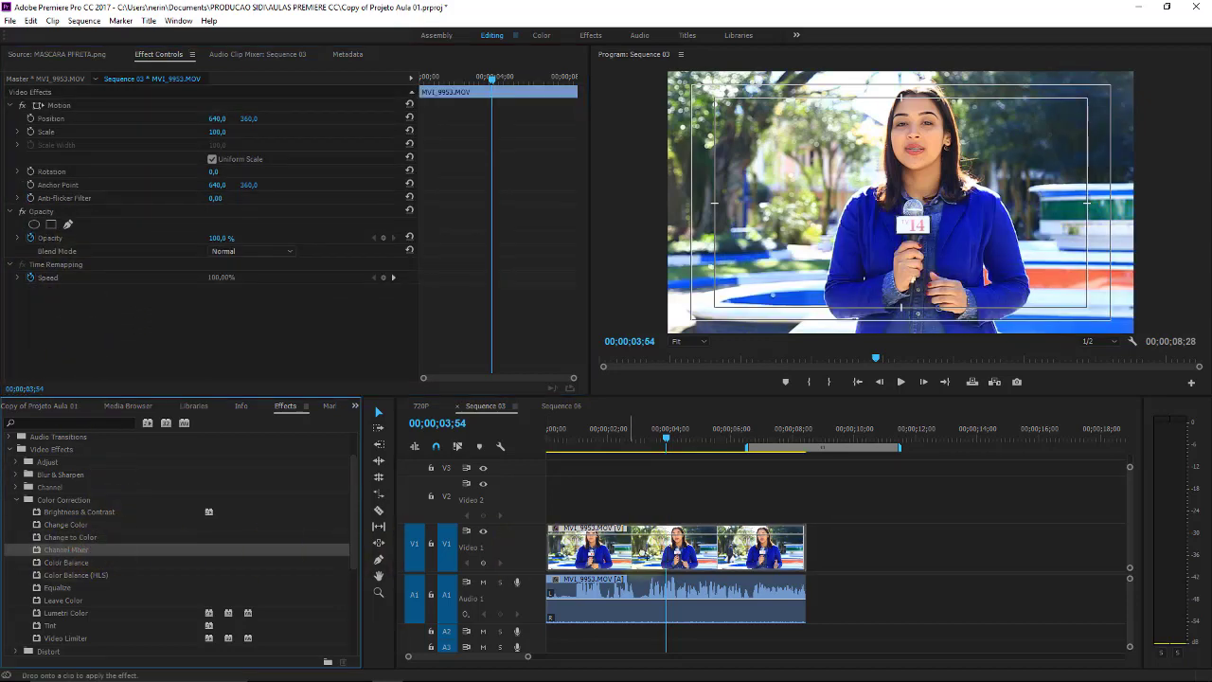
drag(83, 549, 587, 547)
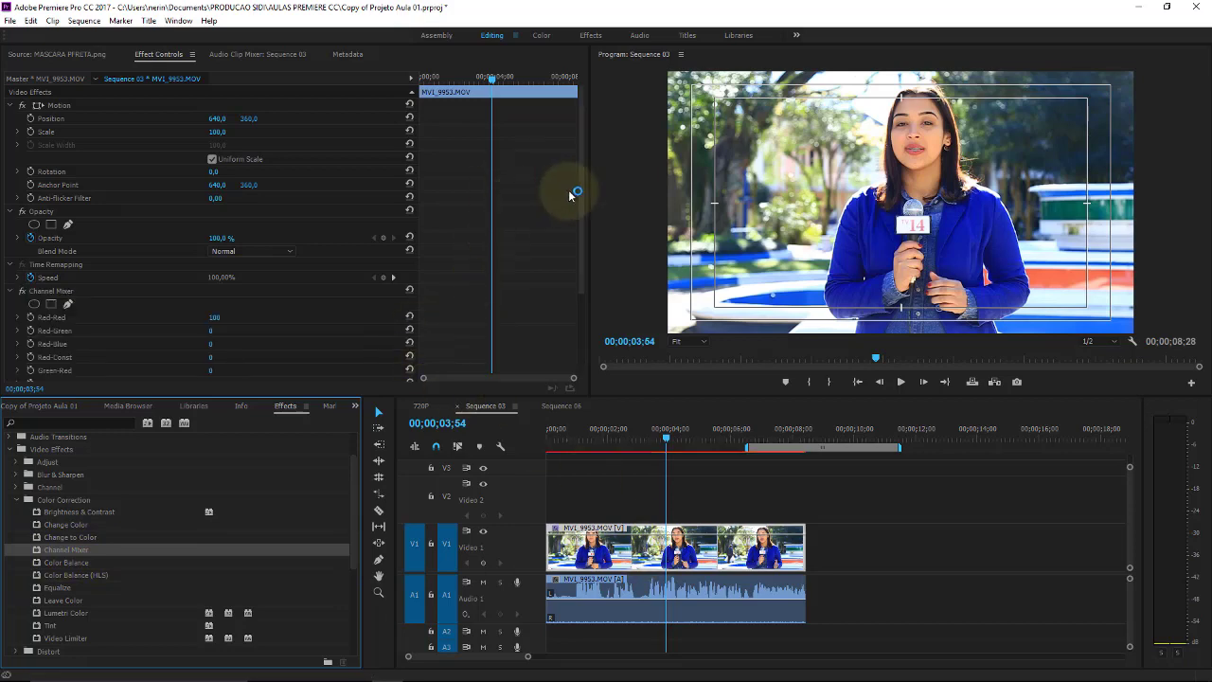
- Try Red-Red 131, Green-Green 193 and Monochrome, then reset the Channel Mixer to defaults
scroll(579, 240, down, 3)
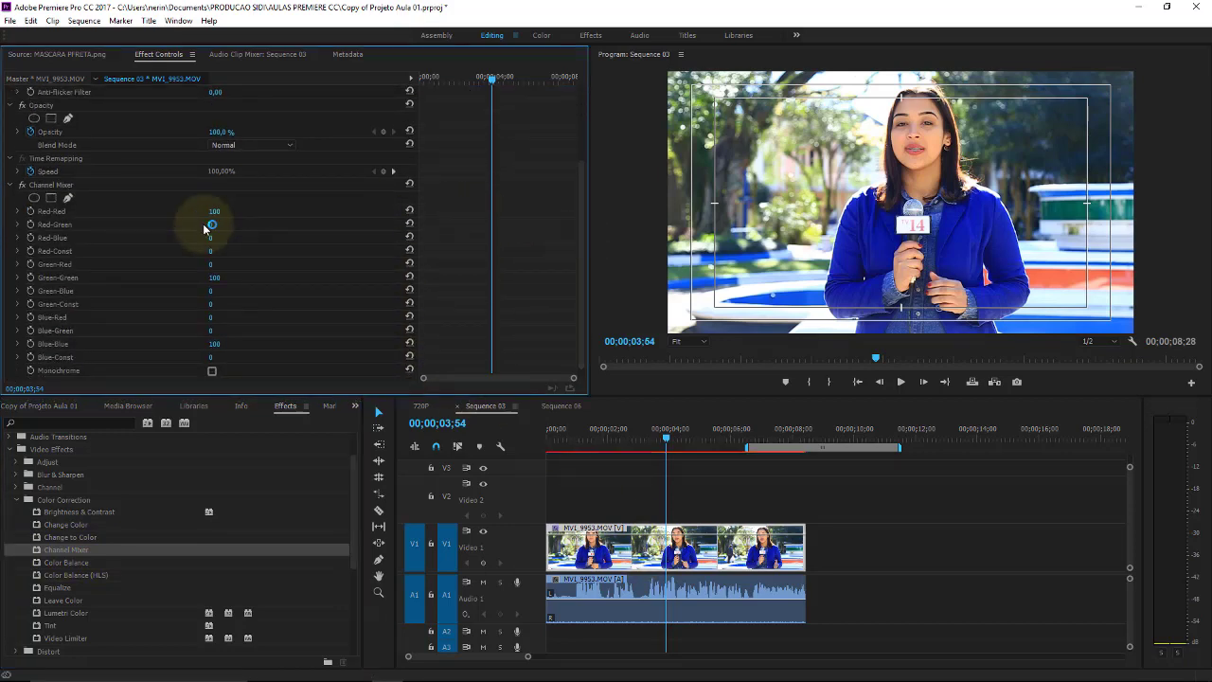
mouse_move(215, 214)
mouse_down()
mouse_move(219, 245)
mouse_move(257, 238)
mouse_move(220, 253)
mouse_move(225, 268)
mouse_move(171, 275)
mouse_move(220, 277)
mouse_move(218, 309)
mouse_up()
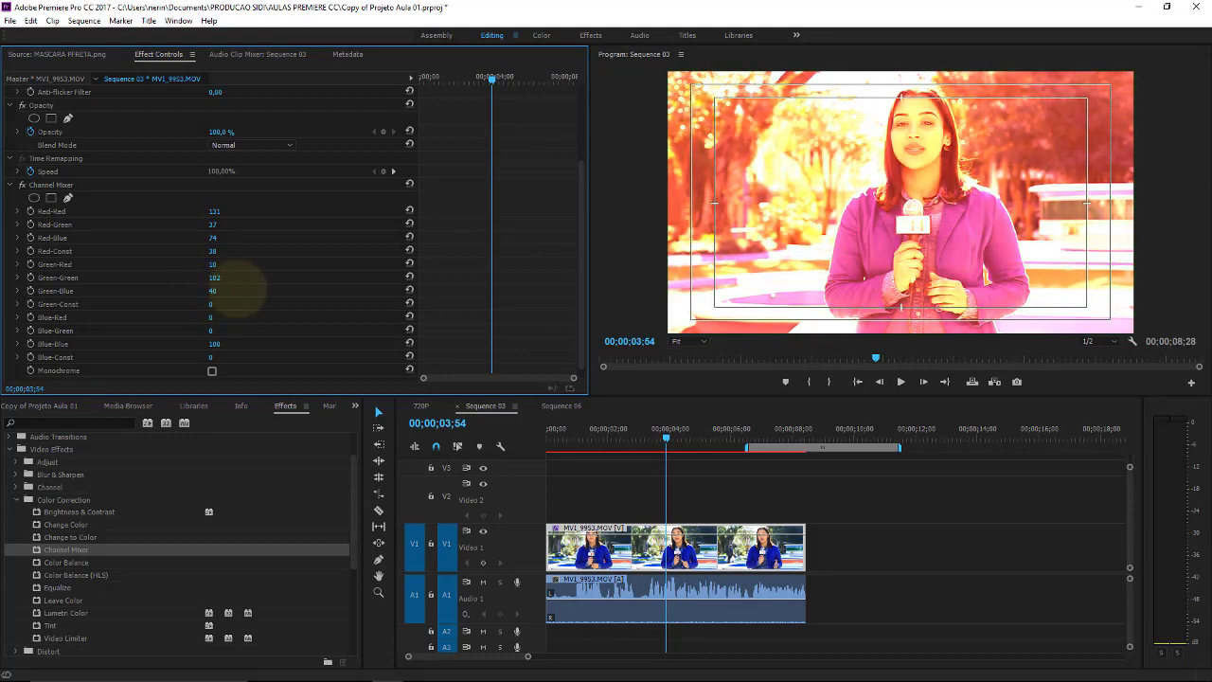
mouse_move(217, 308)
mouse_down()
mouse_move(199, 301)
mouse_move(225, 316)
mouse_move(167, 322)
mouse_up()
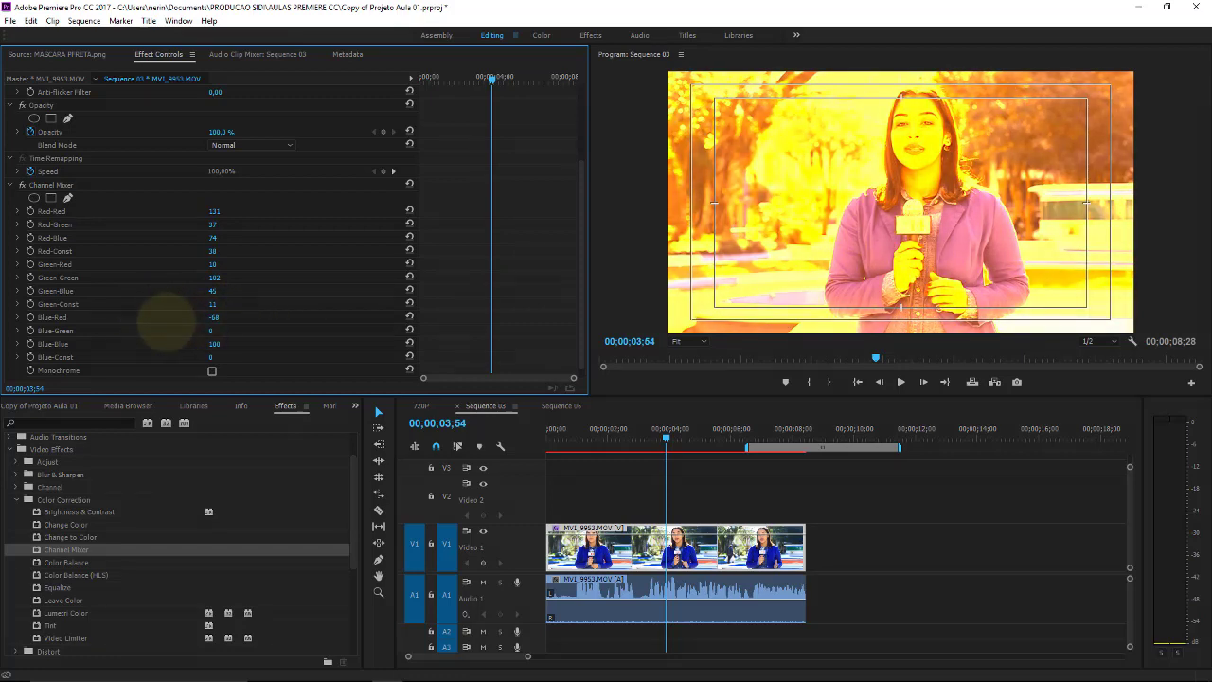
click(212, 371)
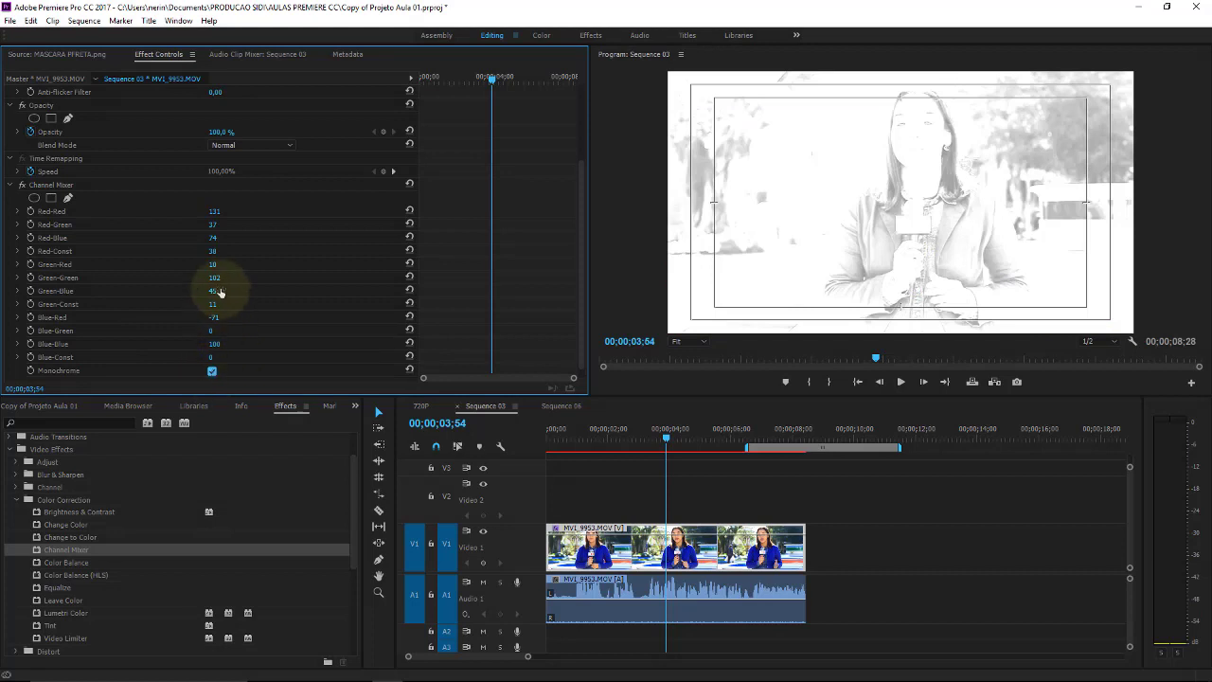
drag(215, 278, 281, 273)
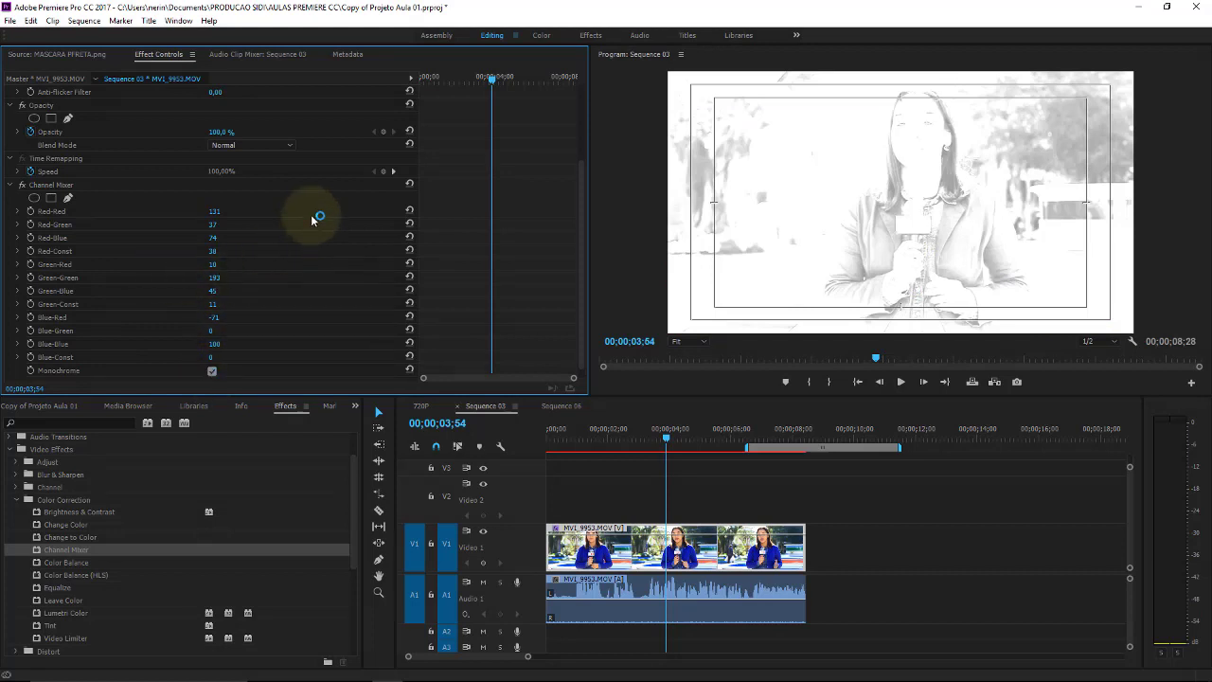
click(409, 183)
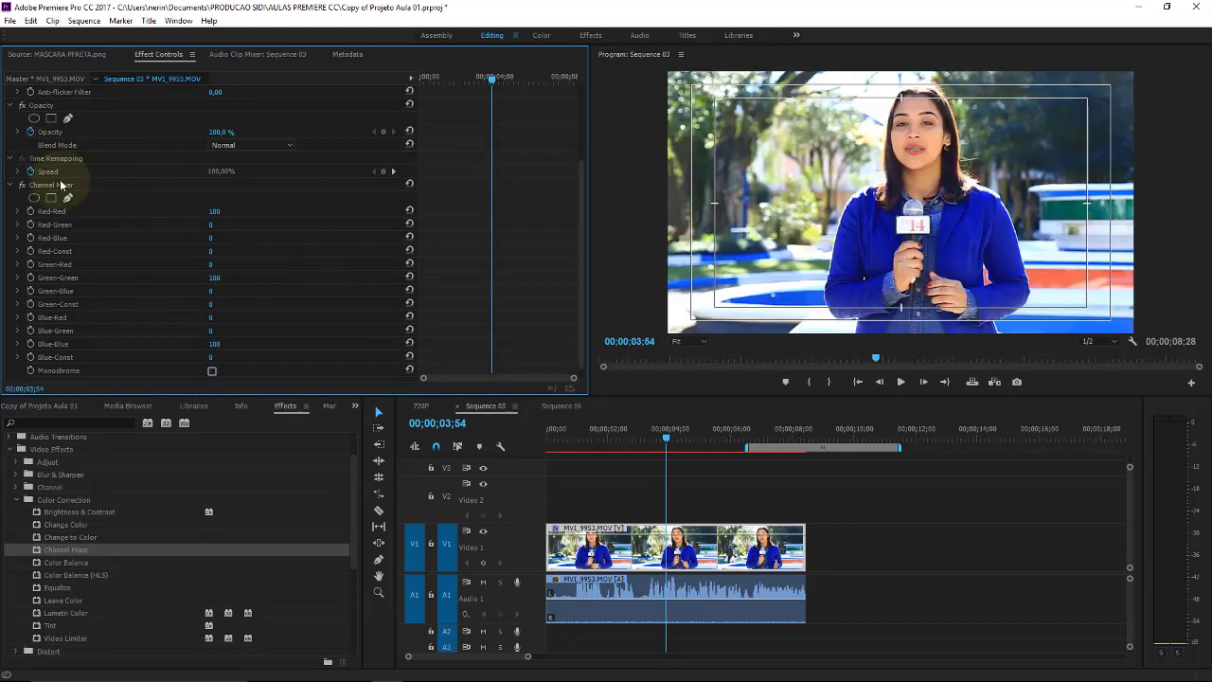
click(59, 189)
- Replace the Channel Mixer with a Color Balance effect on the reporter clip
key(Delete)
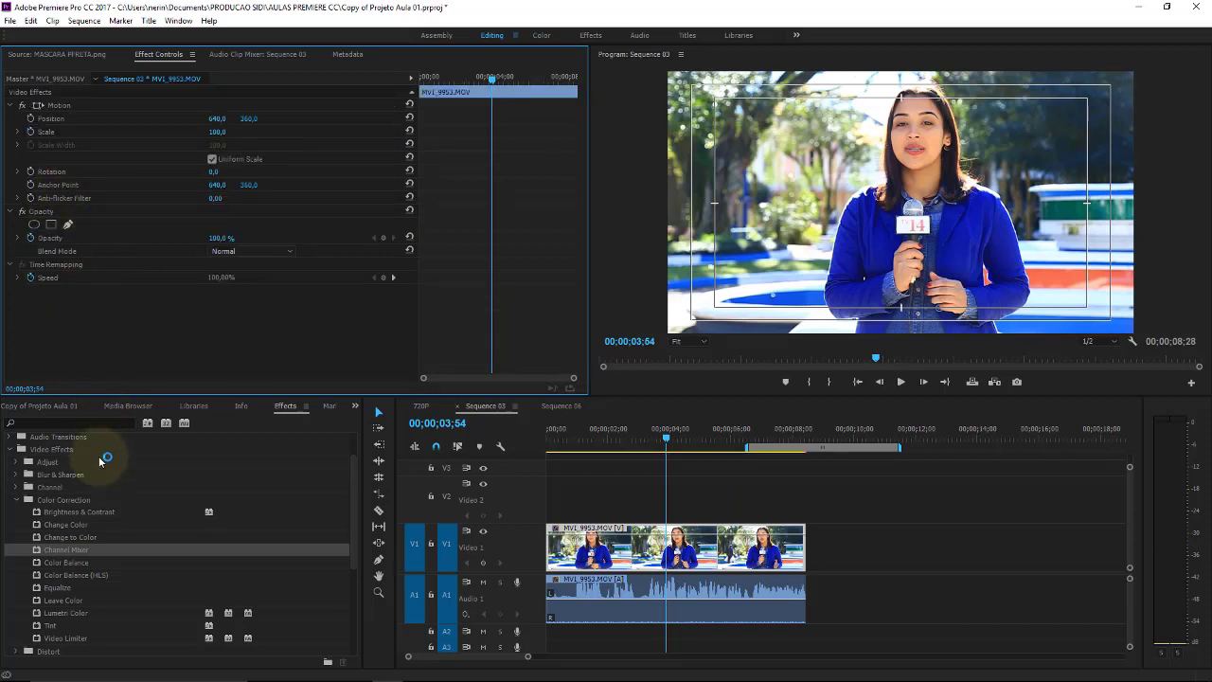
click(83, 566)
drag(83, 565, 635, 548)
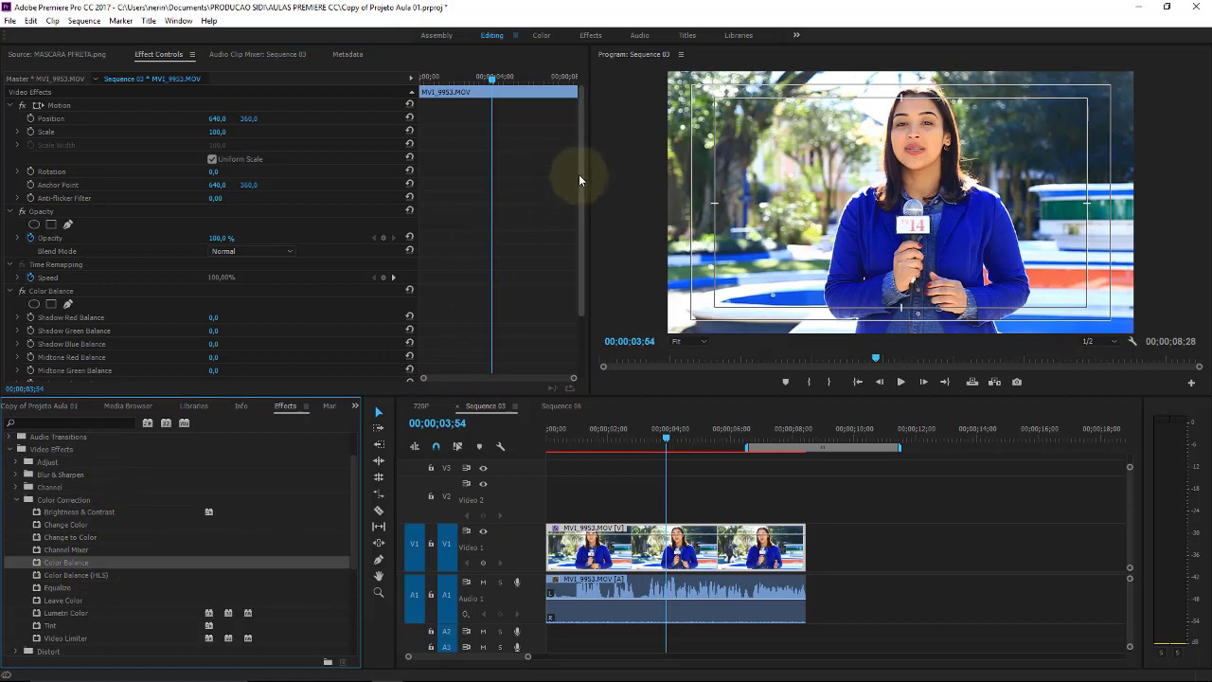
- Set Shadow Red 61, Midtone Red 54, Highlight Green 26 and Highlight Blue -15
drag(580, 180, 581, 256)
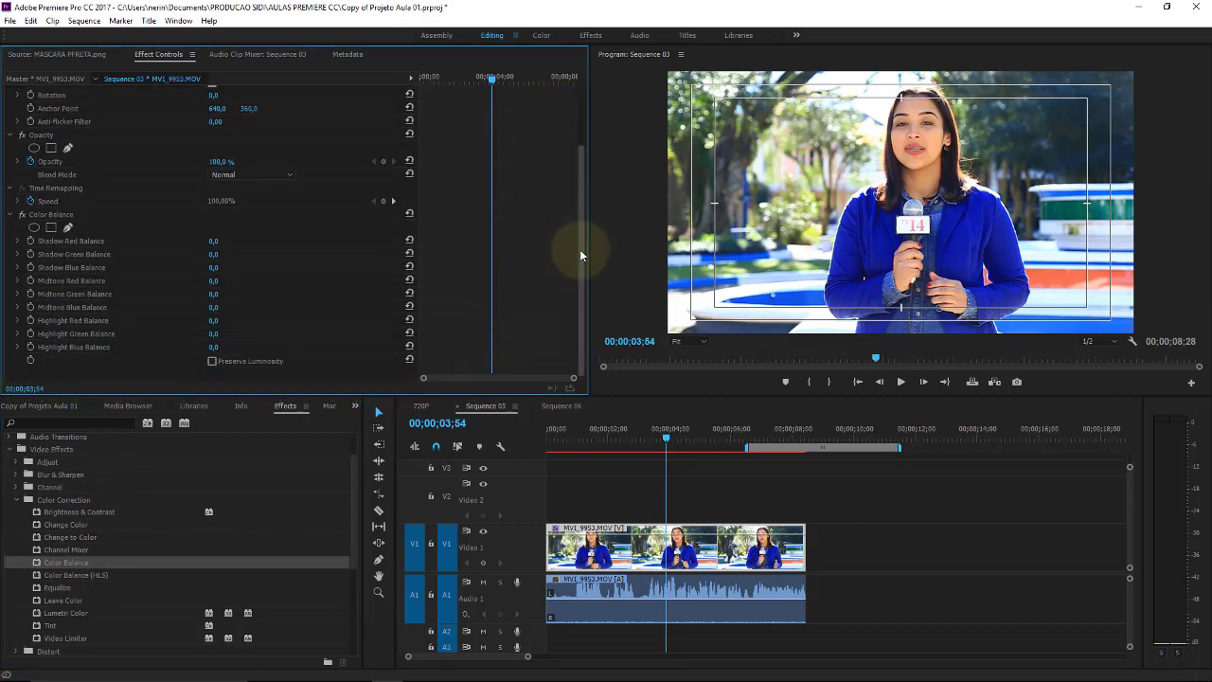
mouse_move(216, 240)
mouse_down()
mouse_move(322, 242)
mouse_move(200, 263)
mouse_move(216, 256)
mouse_up()
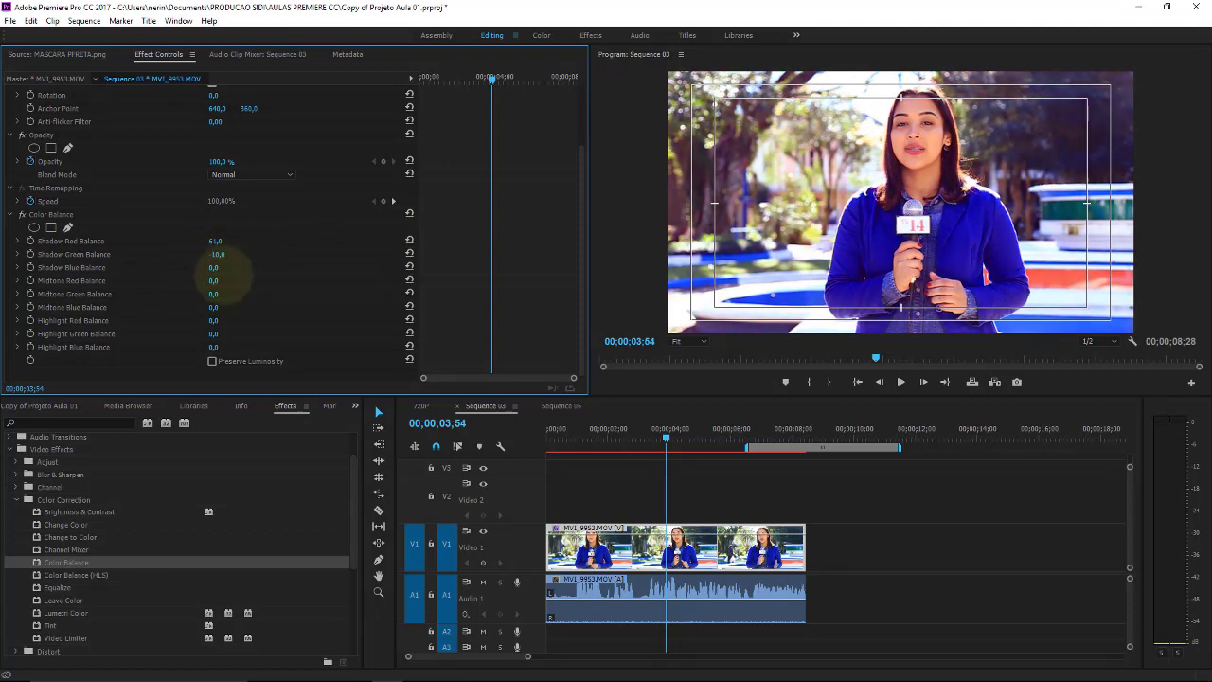
mouse_move(216, 255)
mouse_down()
mouse_move(217, 324)
mouse_move(204, 316)
mouse_move(227, 327)
mouse_move(216, 339)
mouse_move(281, 337)
mouse_move(236, 344)
mouse_up()
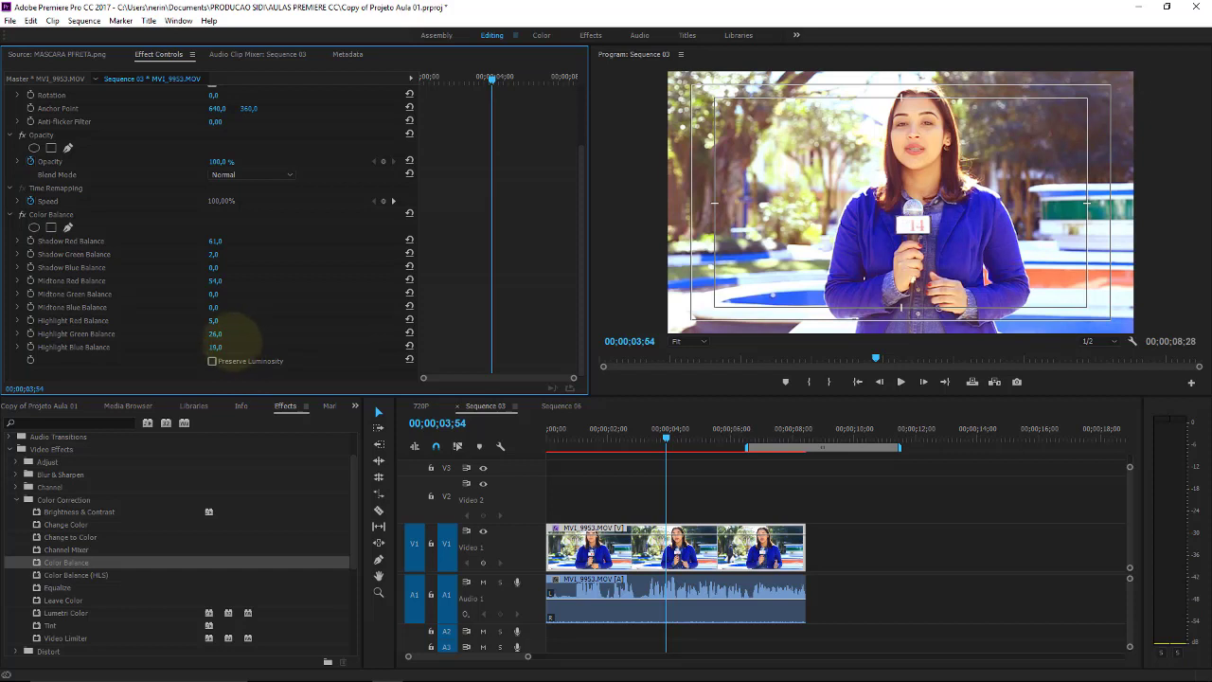
drag(243, 336, 212, 343)
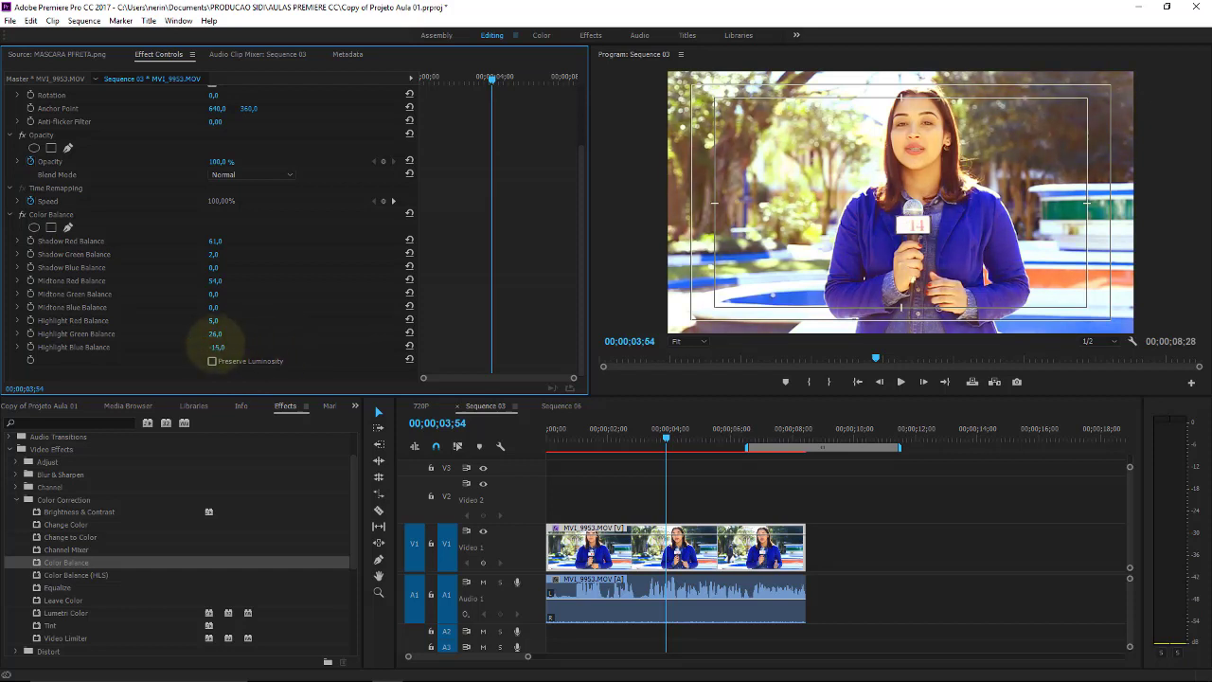
- Toggle Color Balance on and off to compare the clip before and after
click(22, 214)
click(22, 214)
click(22, 214)
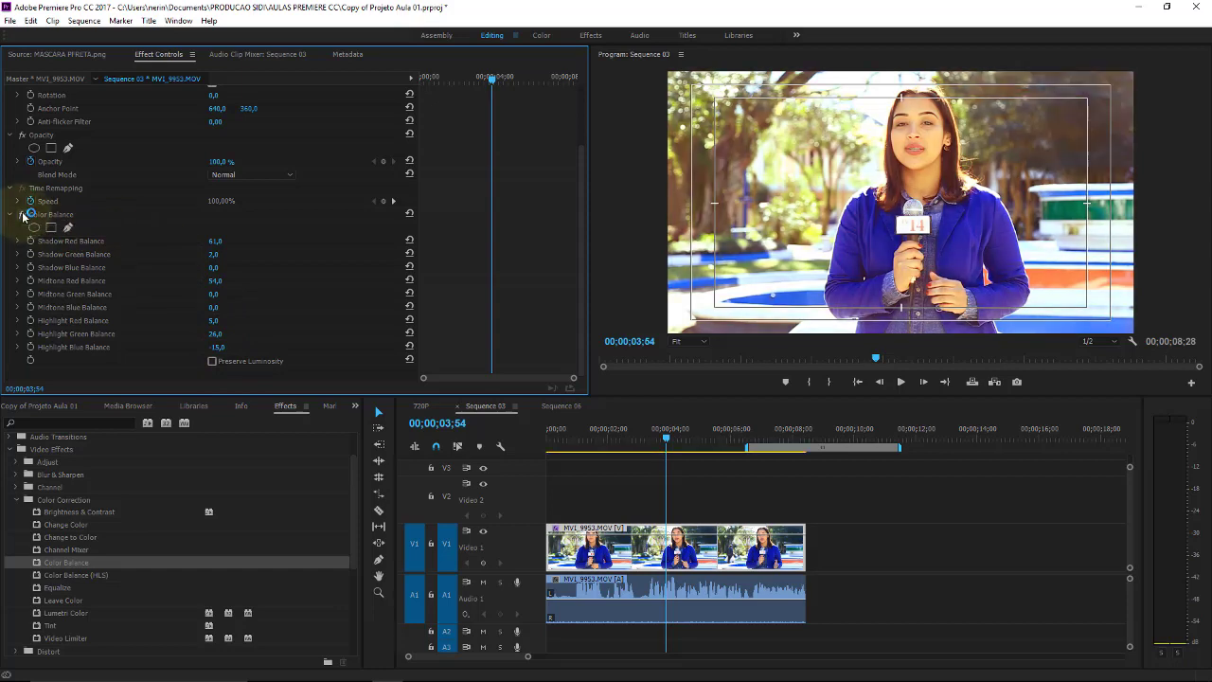
click(21, 214)
click(21, 214)
click(21, 214)
click(22, 214)
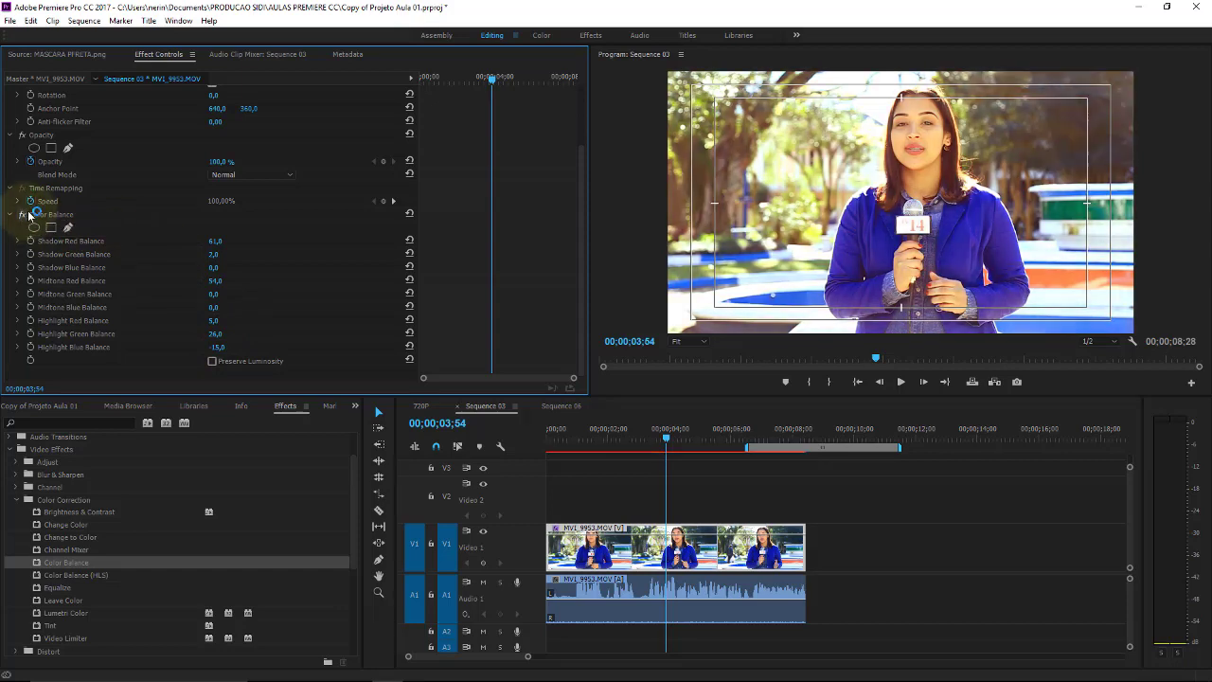
- Save the project and delete the Color Balance effect from the clip
key(ctrl+s)
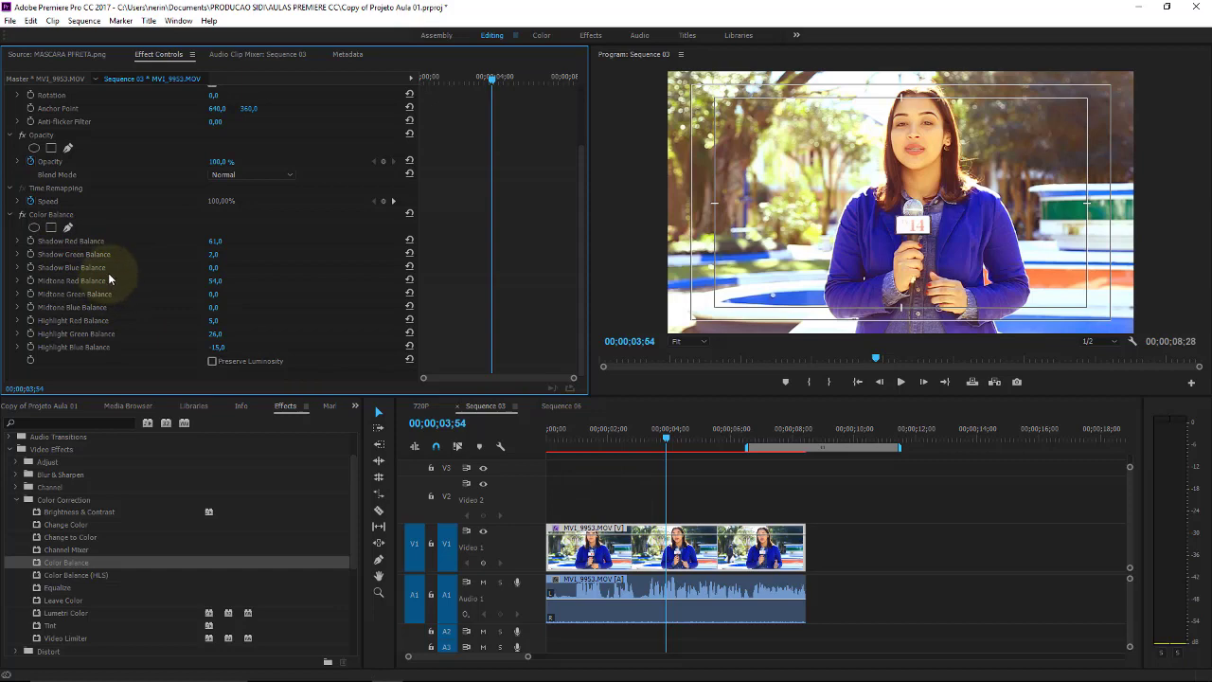
click(60, 214)
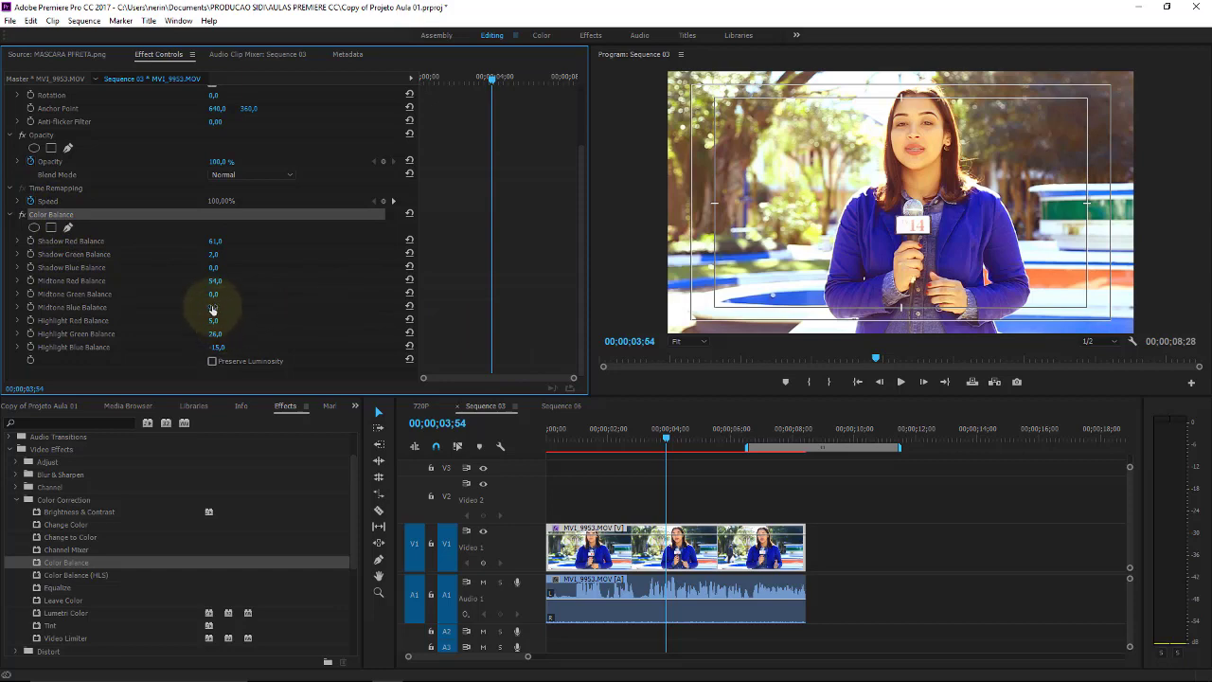
key(Delete)
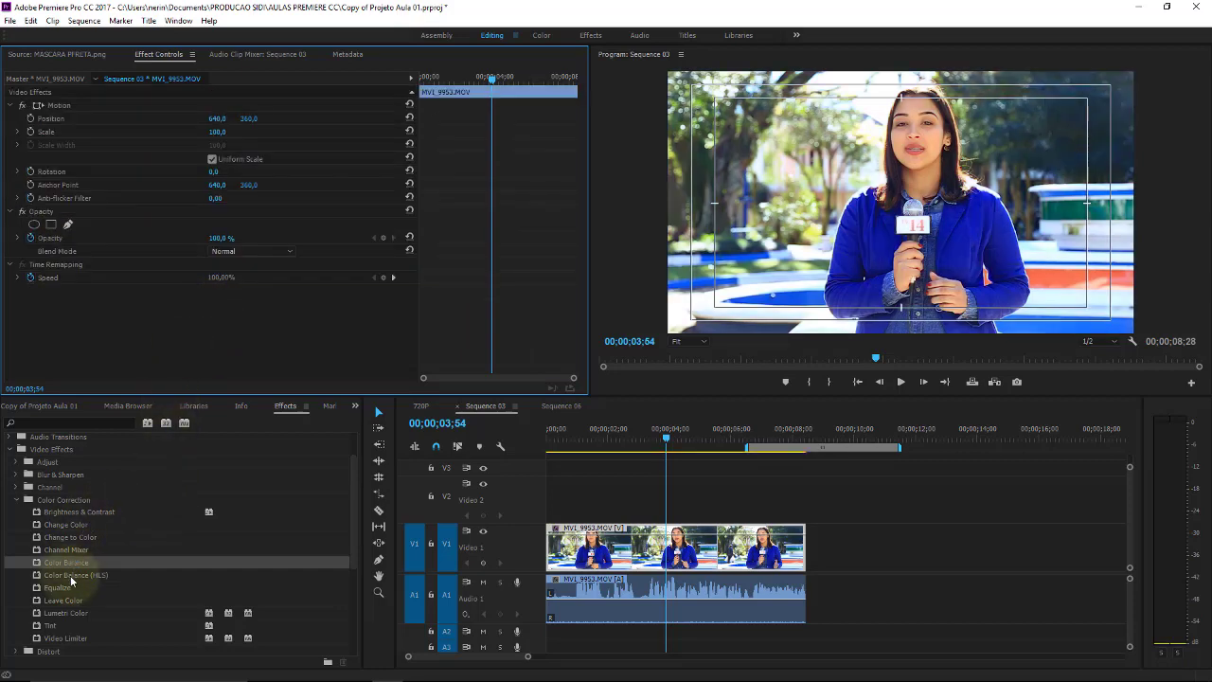
- Apply Color Balance (HLS) to the reporter clip and set its Hue to -112°
click(64, 575)
drag(59, 580, 644, 558)
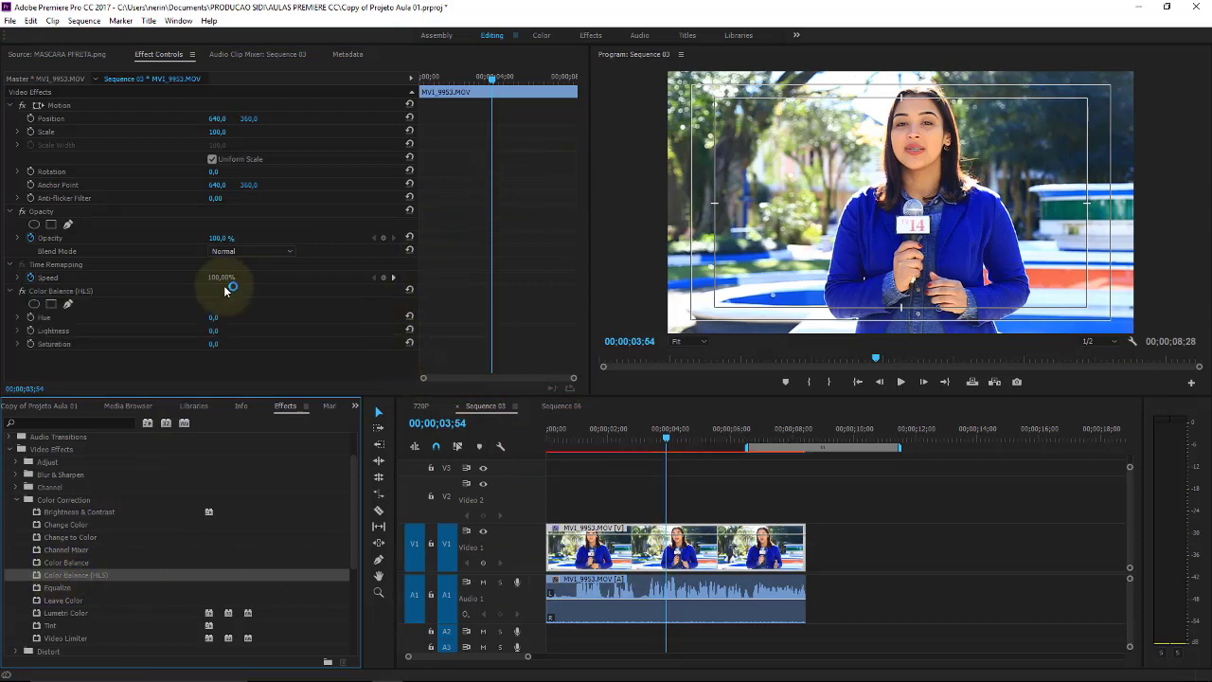
mouse_move(212, 319)
mouse_down()
mouse_move(325, 315)
mouse_move(126, 322)
mouse_move(149, 322)
mouse_up()
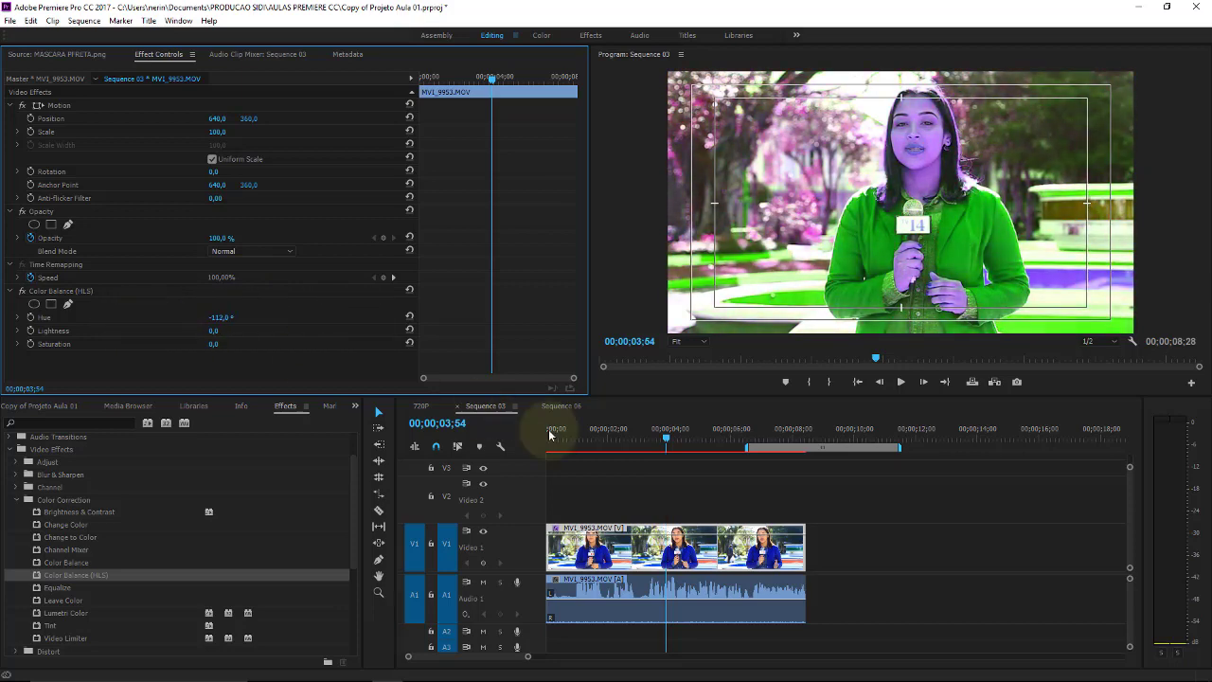
drag(666, 430, 530, 432)
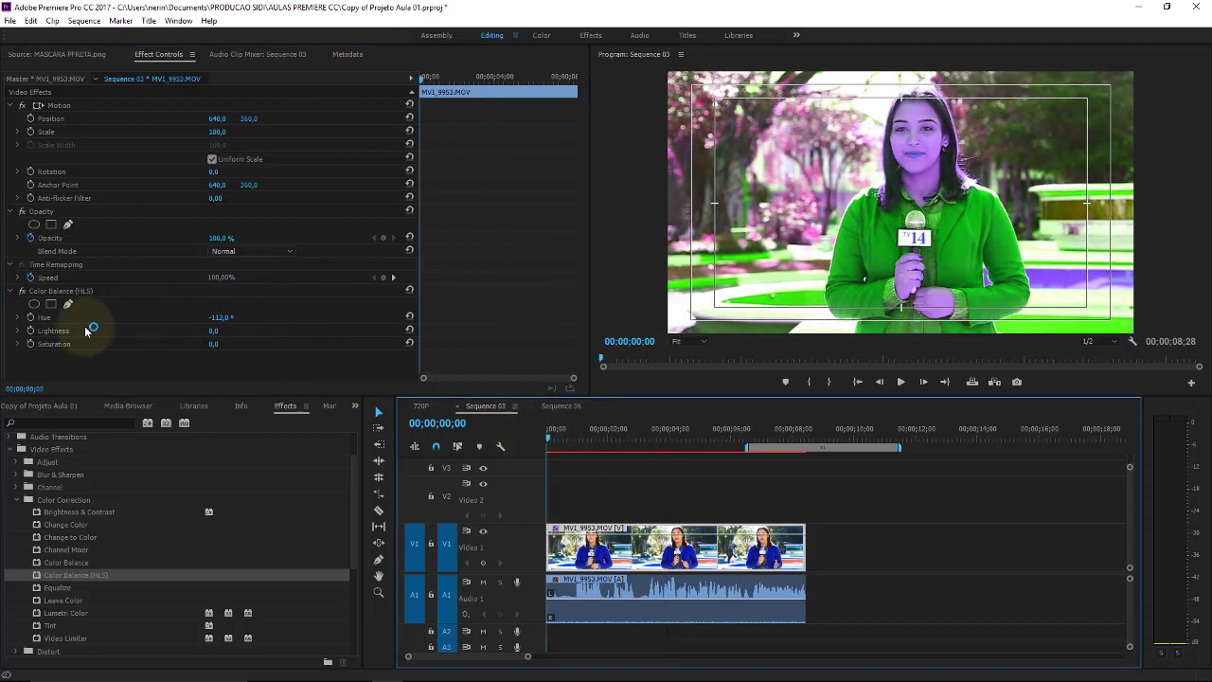
- Enable Saturation keyframing at 00;00;08;14, testing desaturation and resetting saturation to 0
click(31, 343)
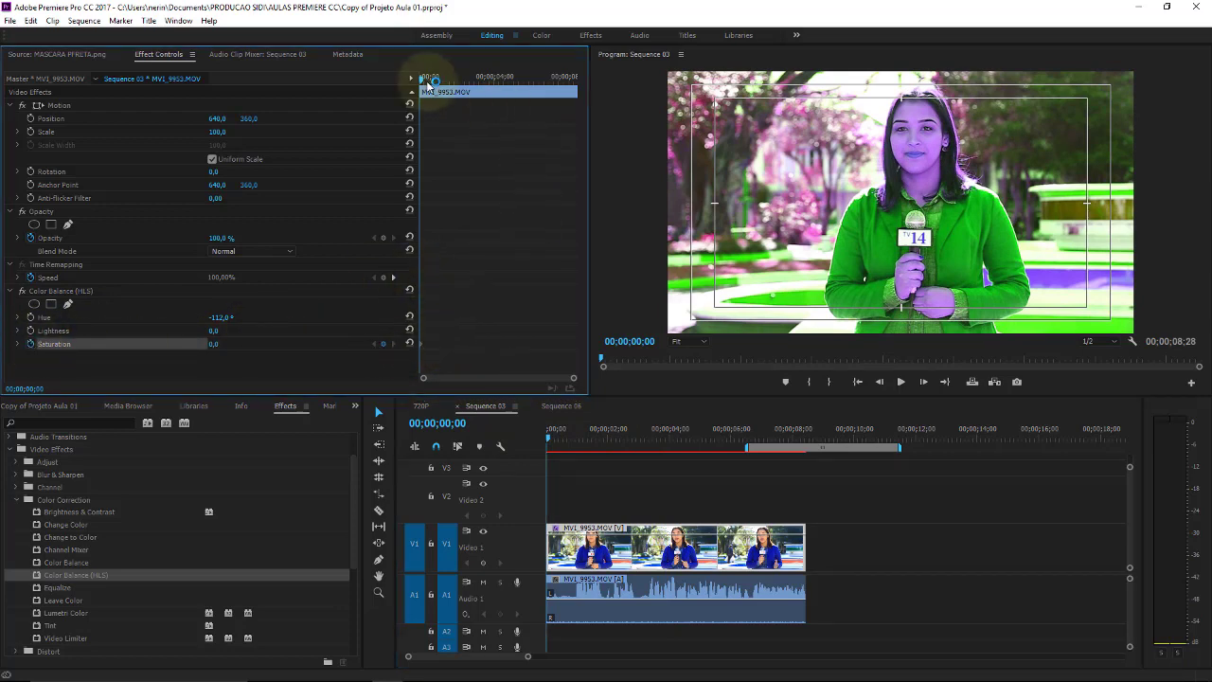
drag(427, 80, 569, 90)
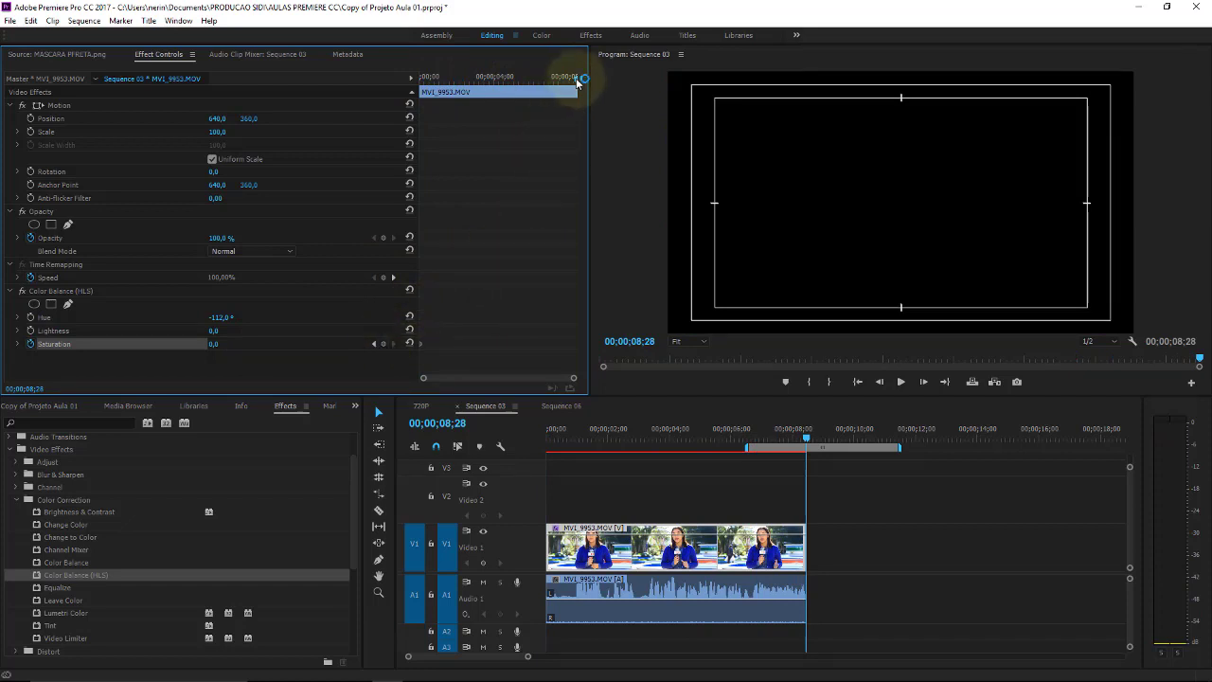
click(573, 80)
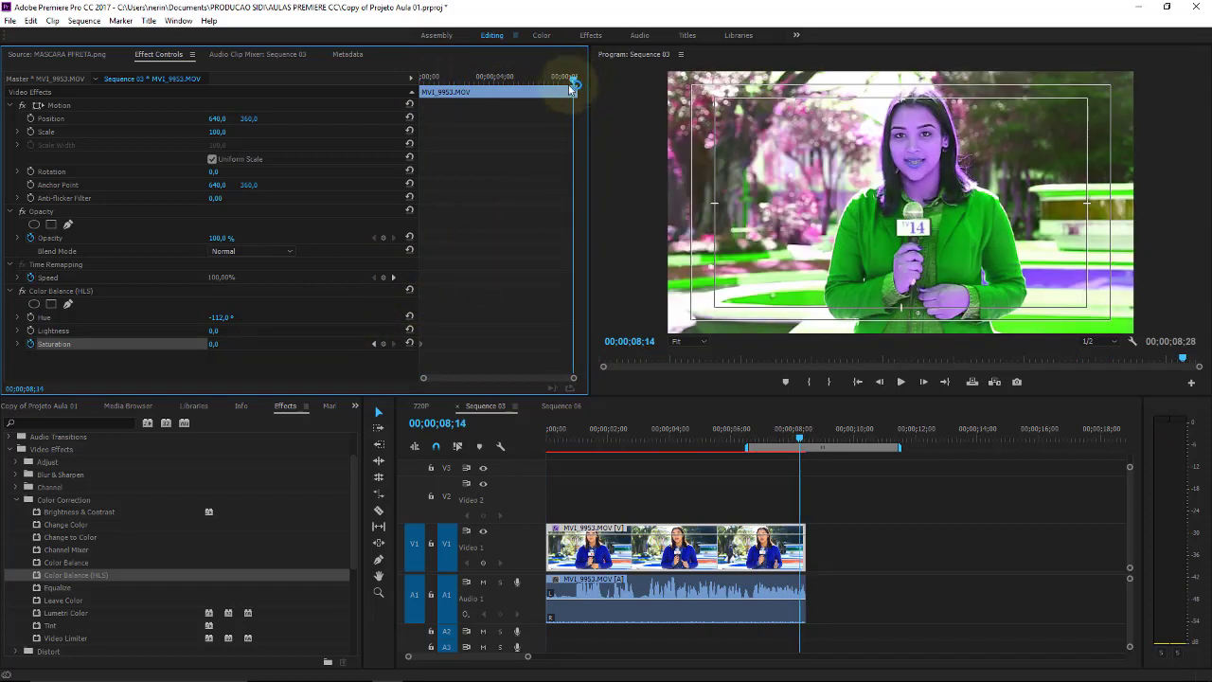
click(210, 345)
mouse_move(236, 346)
mouse_down()
mouse_move(185, 334)
mouse_move(365, 349)
mouse_up()
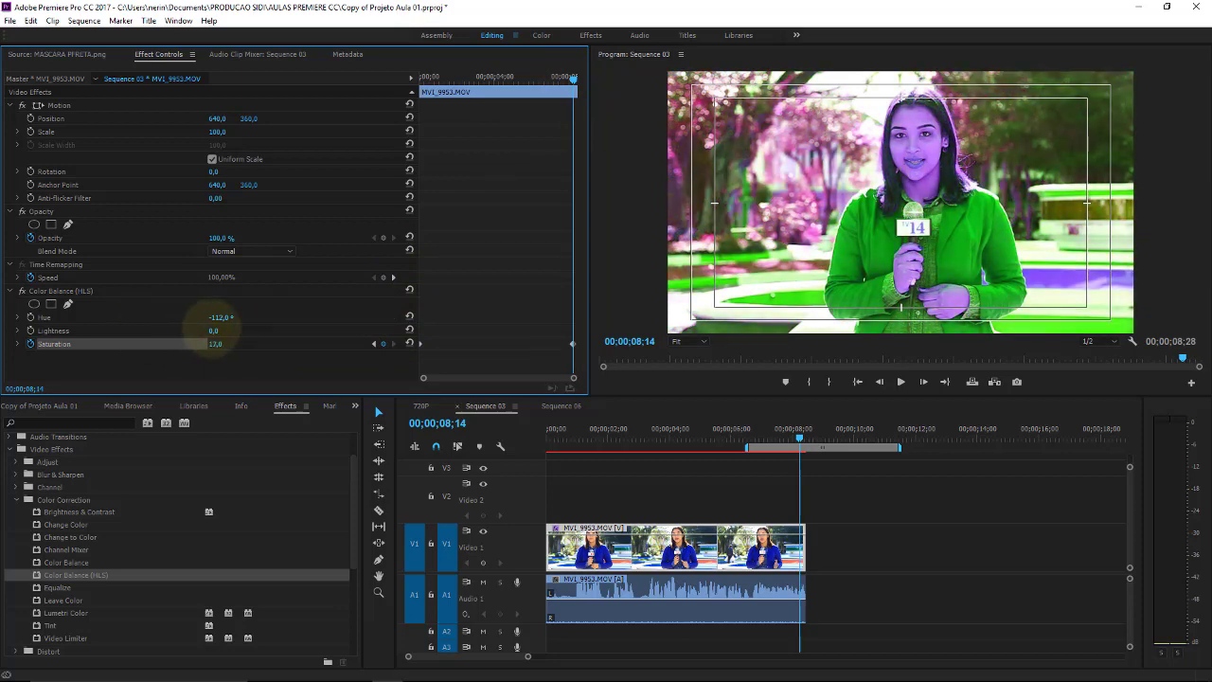
click(571, 341)
click(409, 343)
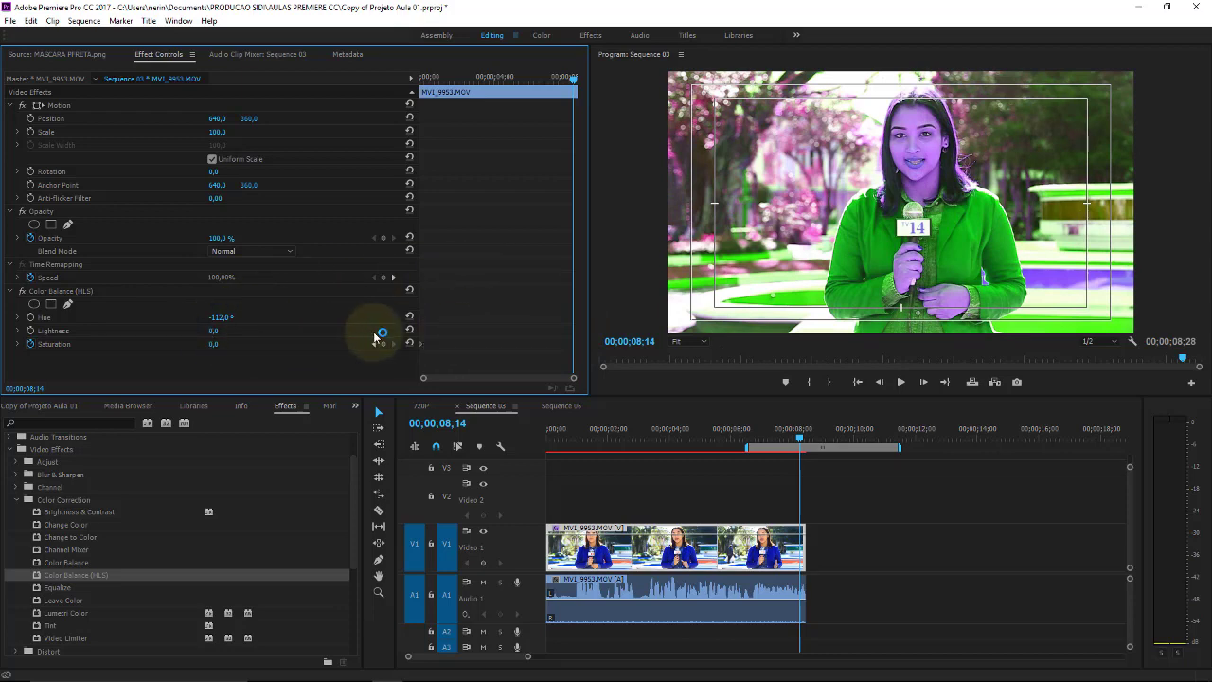
- Keyframe Hue at -112° at 00;00 and -12° at 00;00;08;14
click(31, 318)
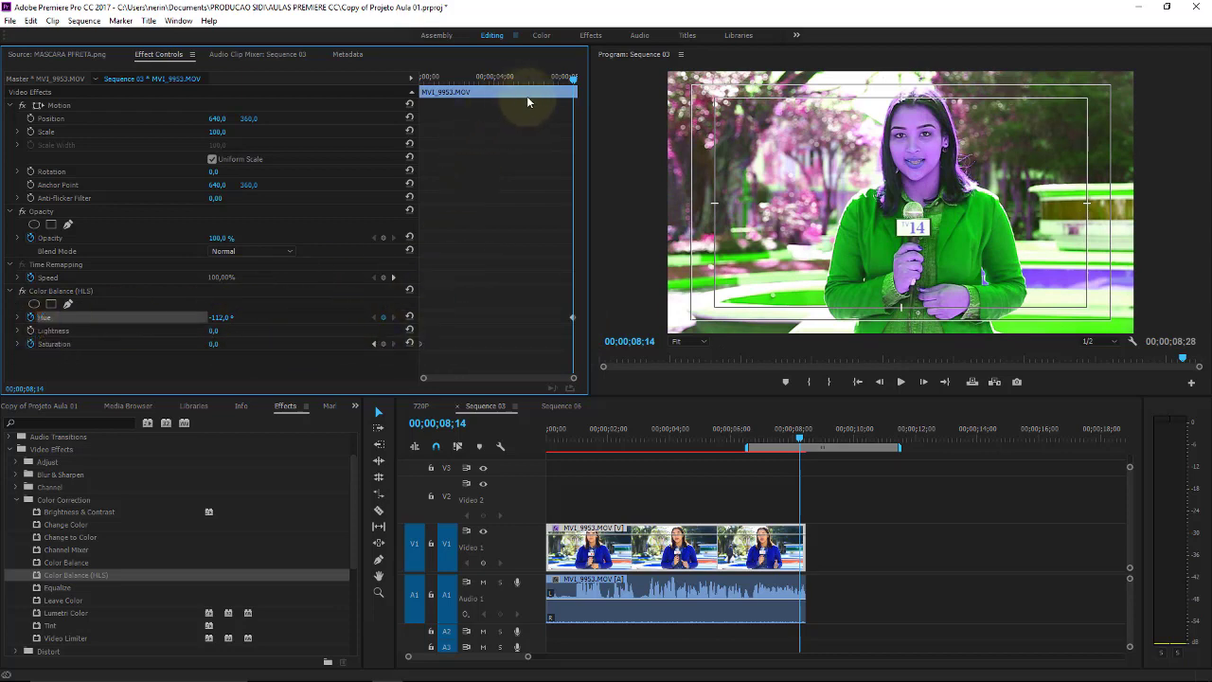
key(Home)
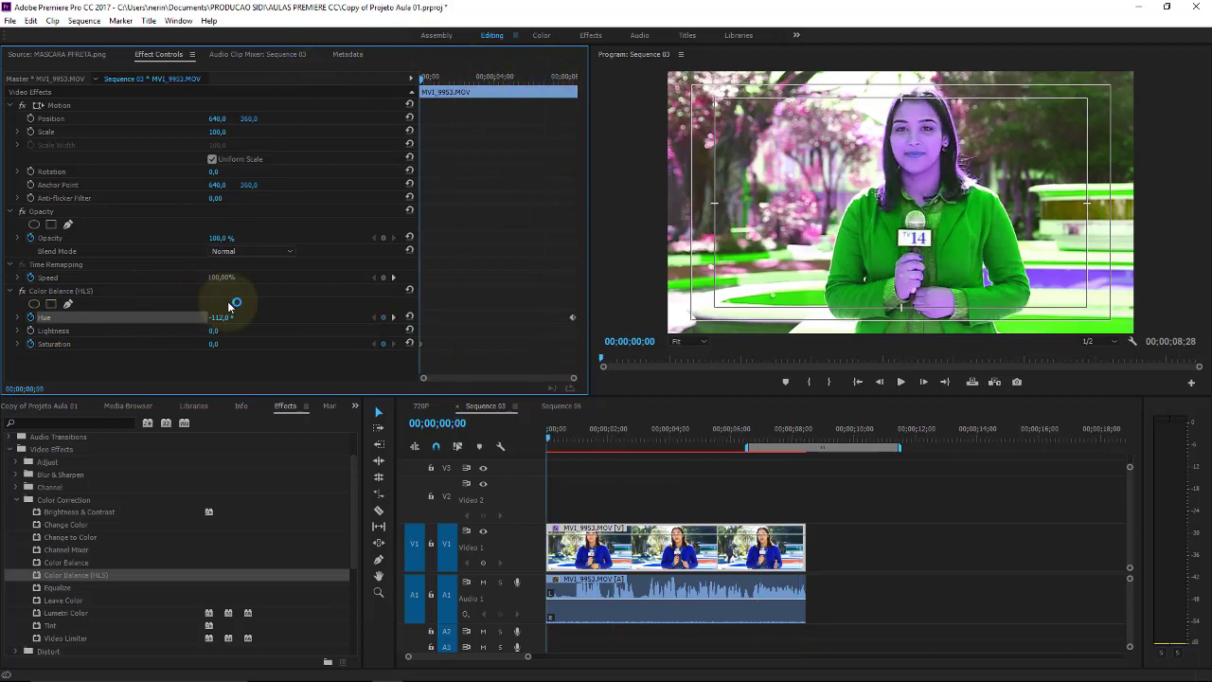
click(381, 317)
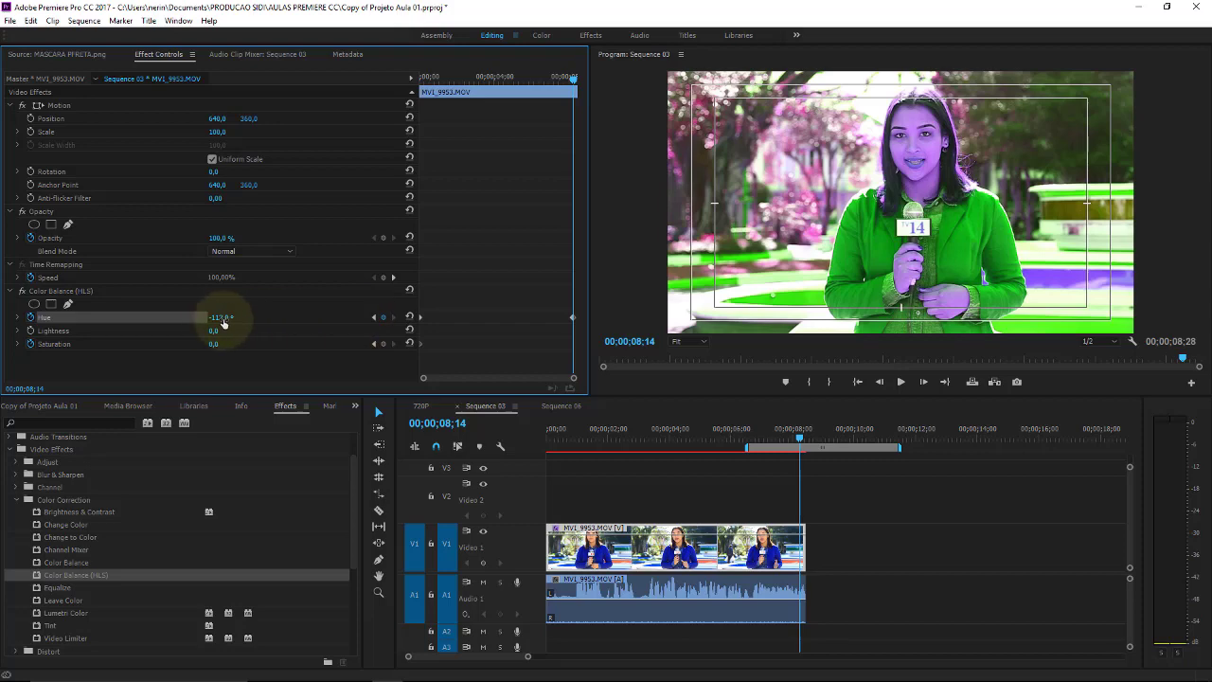
drag(223, 318, 289, 307)
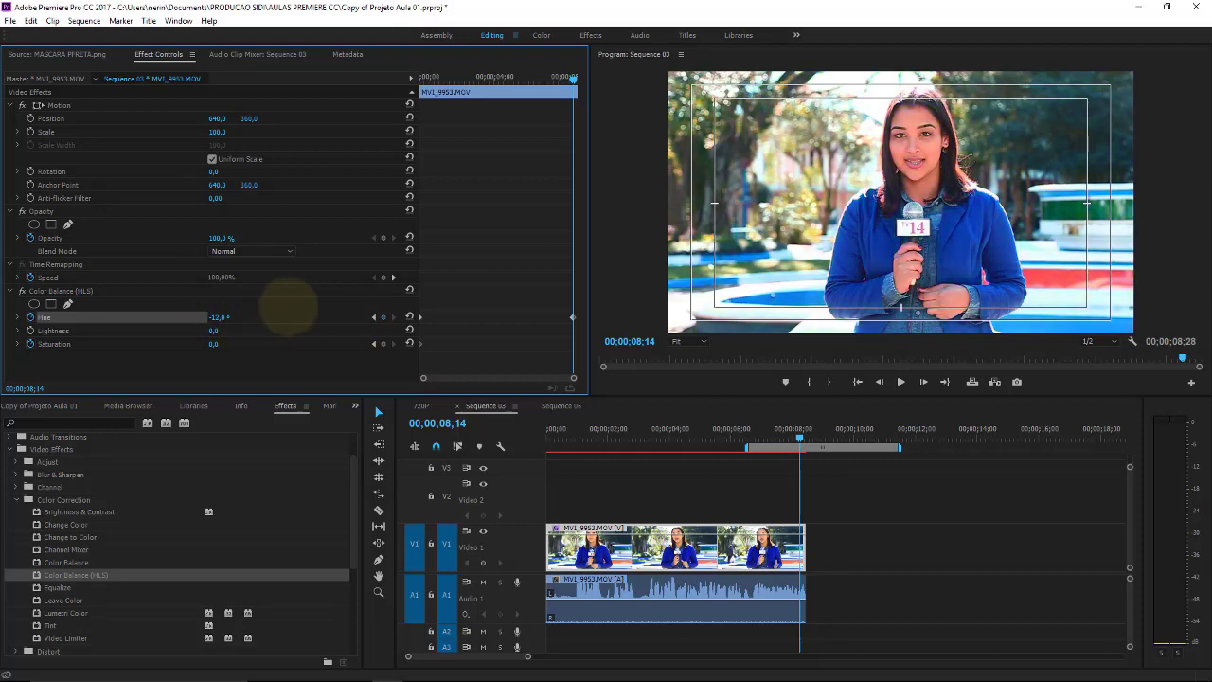
- Play and scrub the clip to preview the hue animation
drag(622, 431, 535, 442)
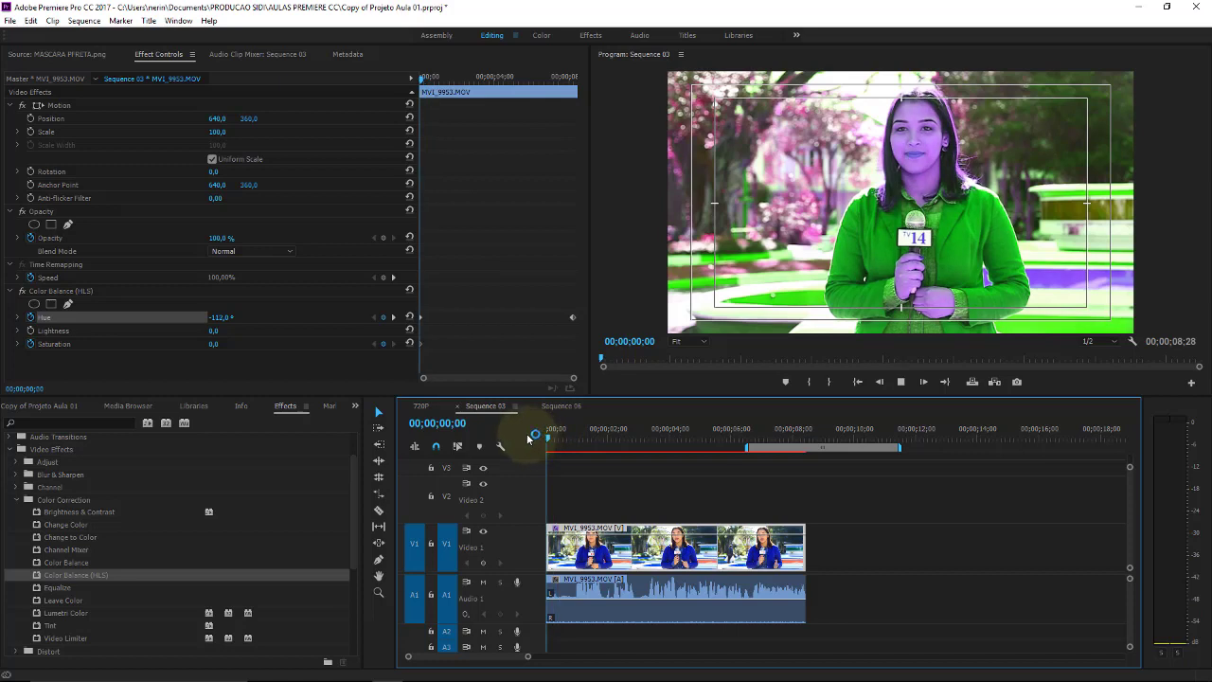
key(space)
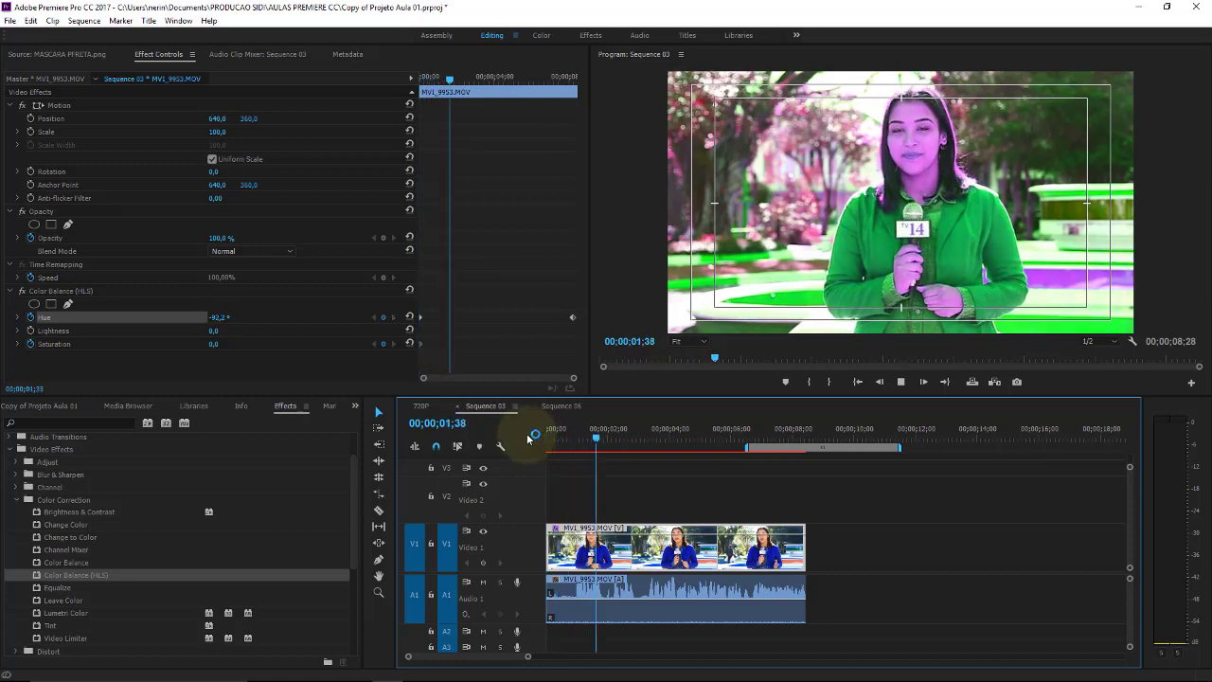
drag(625, 433, 642, 441)
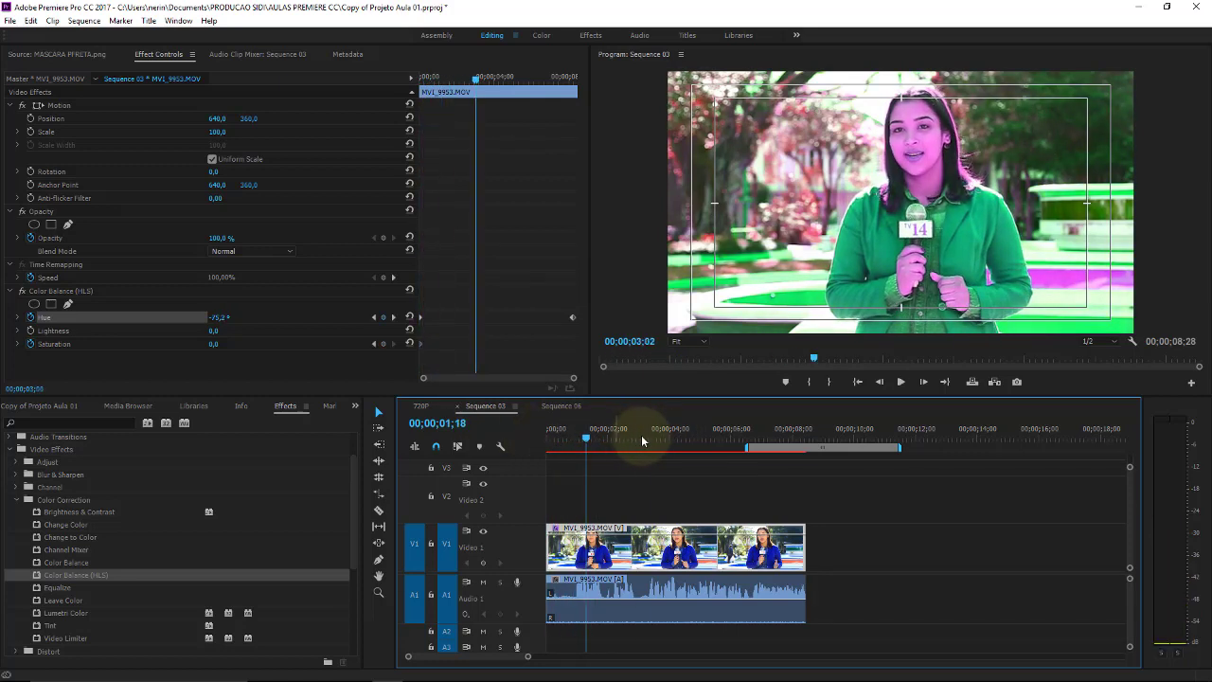
mouse_move(642, 440)
mouse_down()
mouse_move(756, 436)
mouse_move(526, 438)
mouse_up()
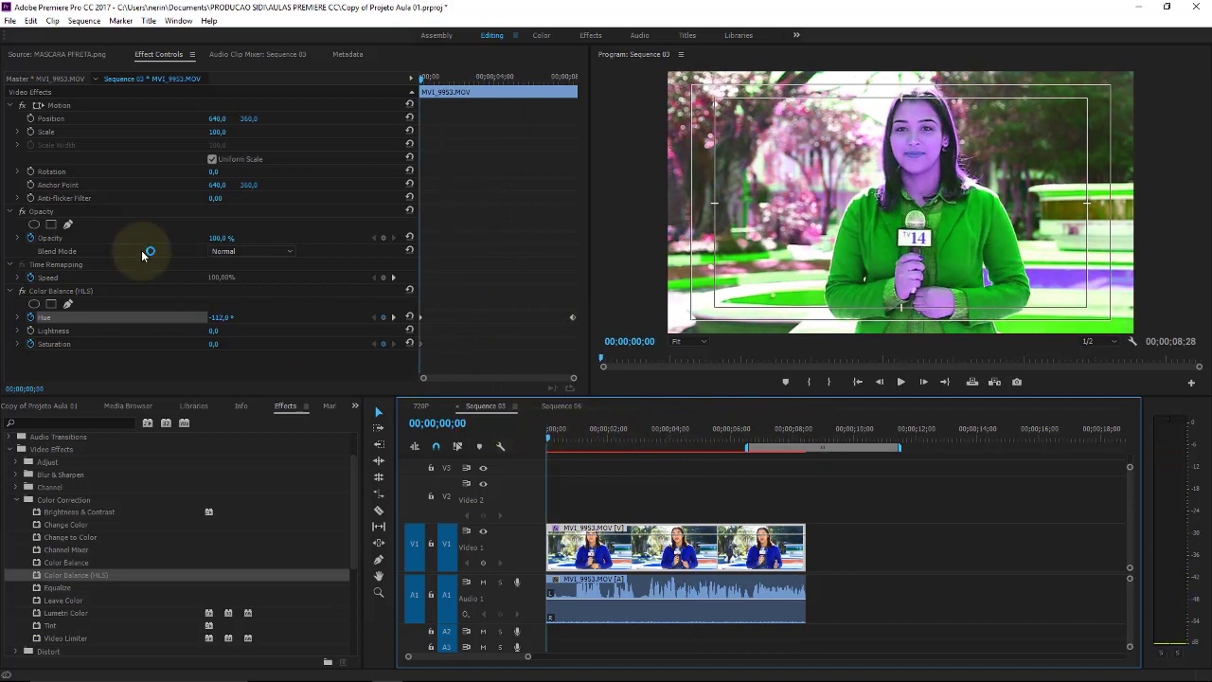
- At the clip start, reset Hue and Lightness to 0 and drop Saturation to -100
click(410, 317)
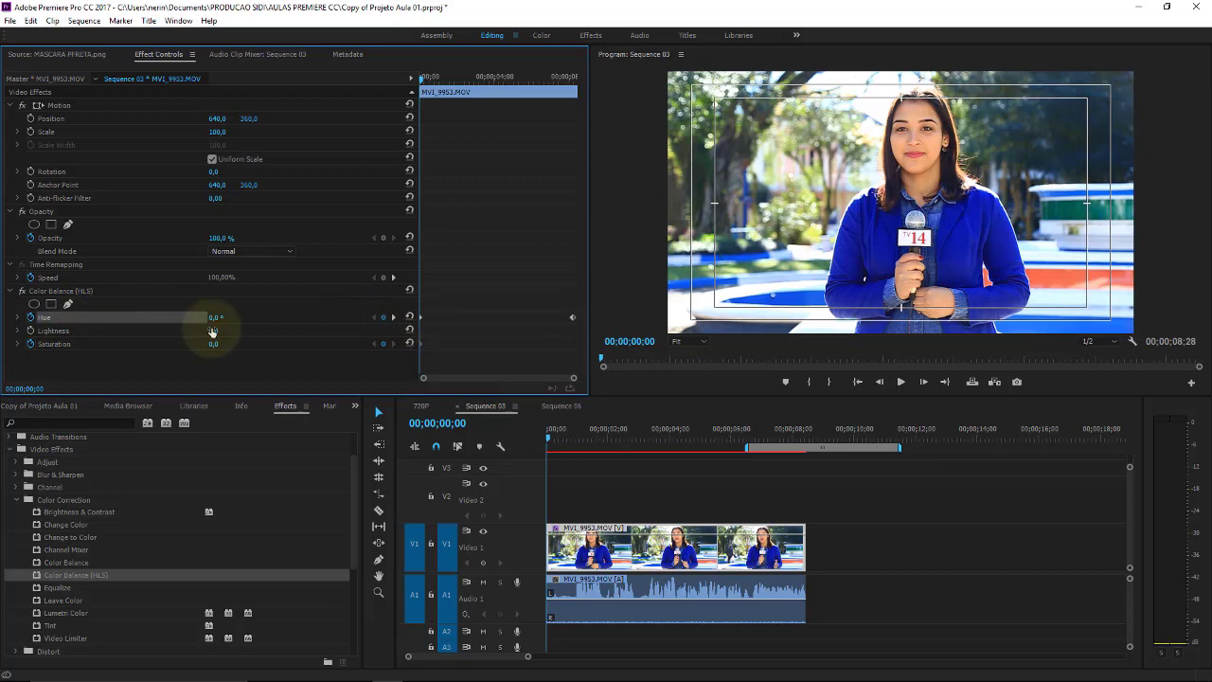
drag(212, 330, 230, 346)
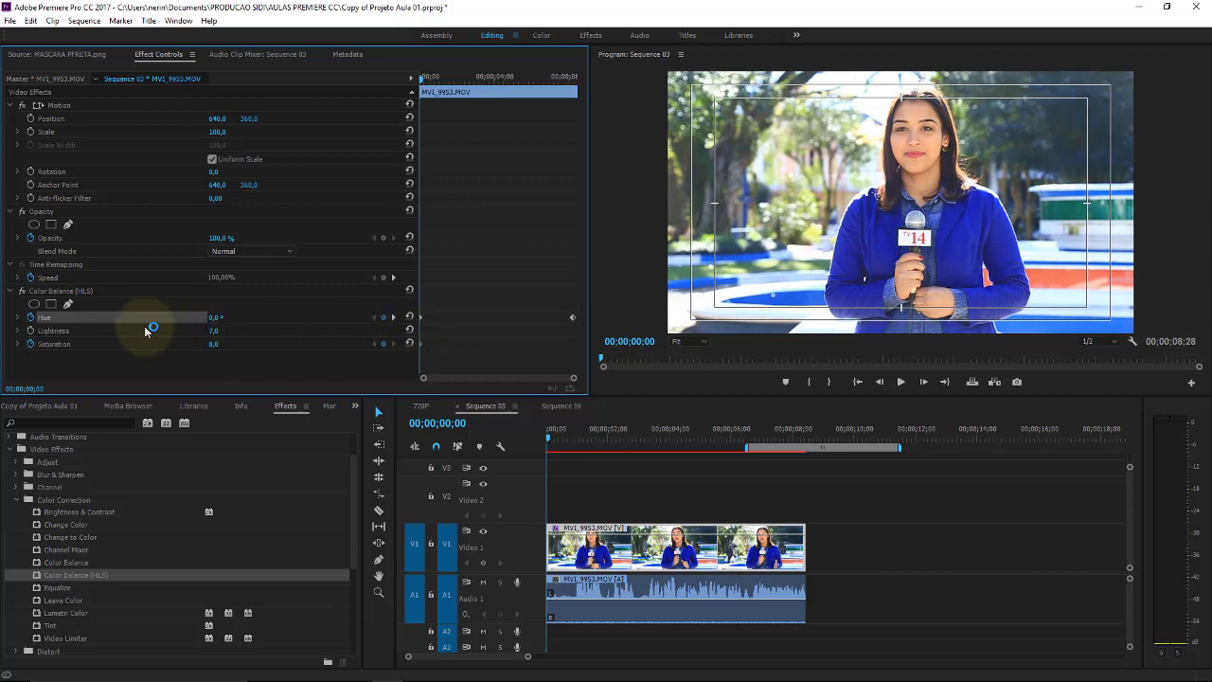
click(410, 330)
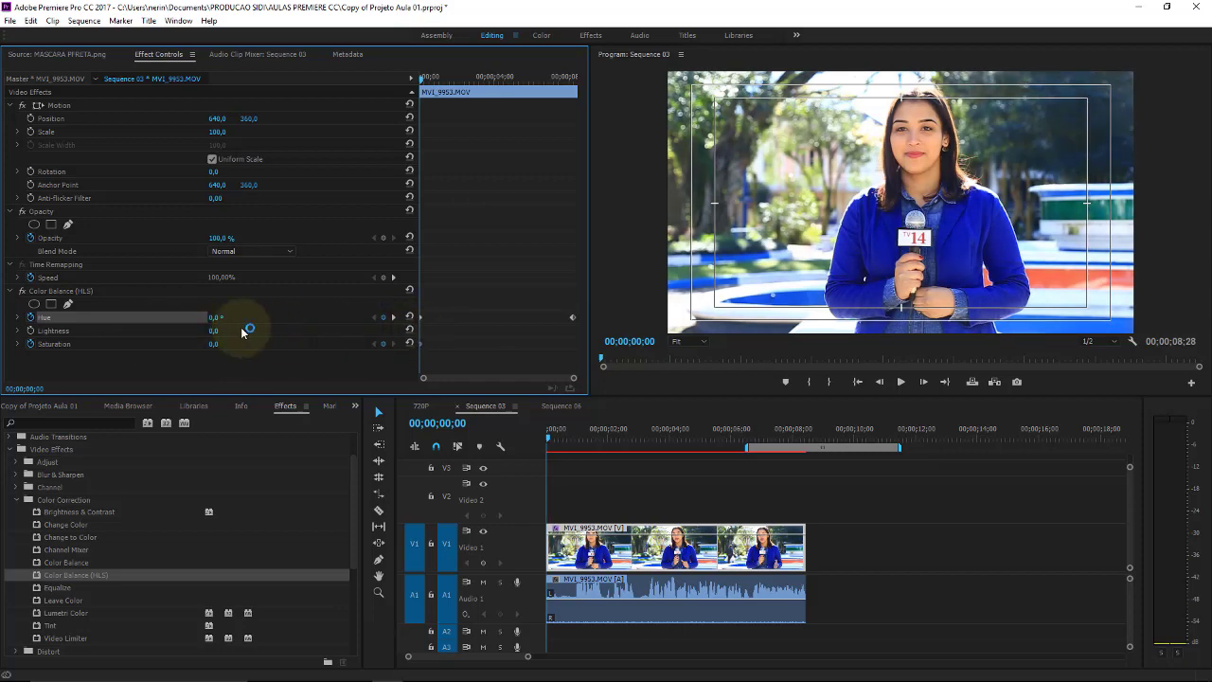
mouse_move(214, 346)
mouse_down()
mouse_move(175, 343)
mouse_move(334, 336)
mouse_up()
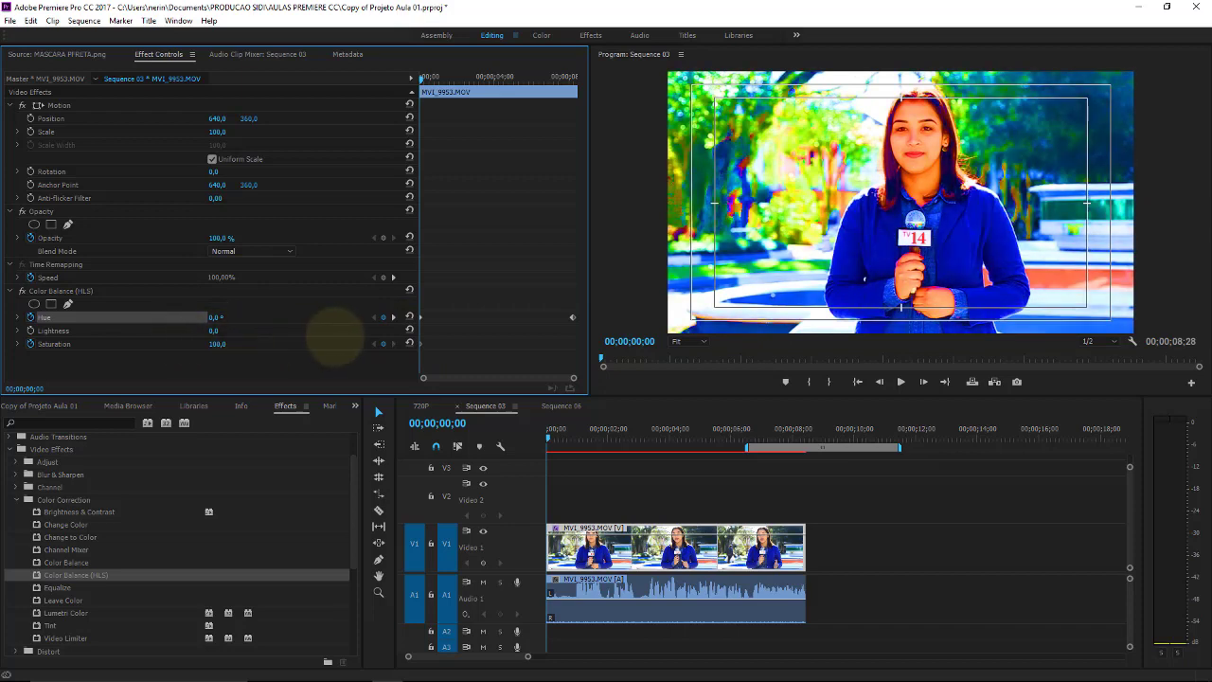
drag(338, 334, 104, 345)
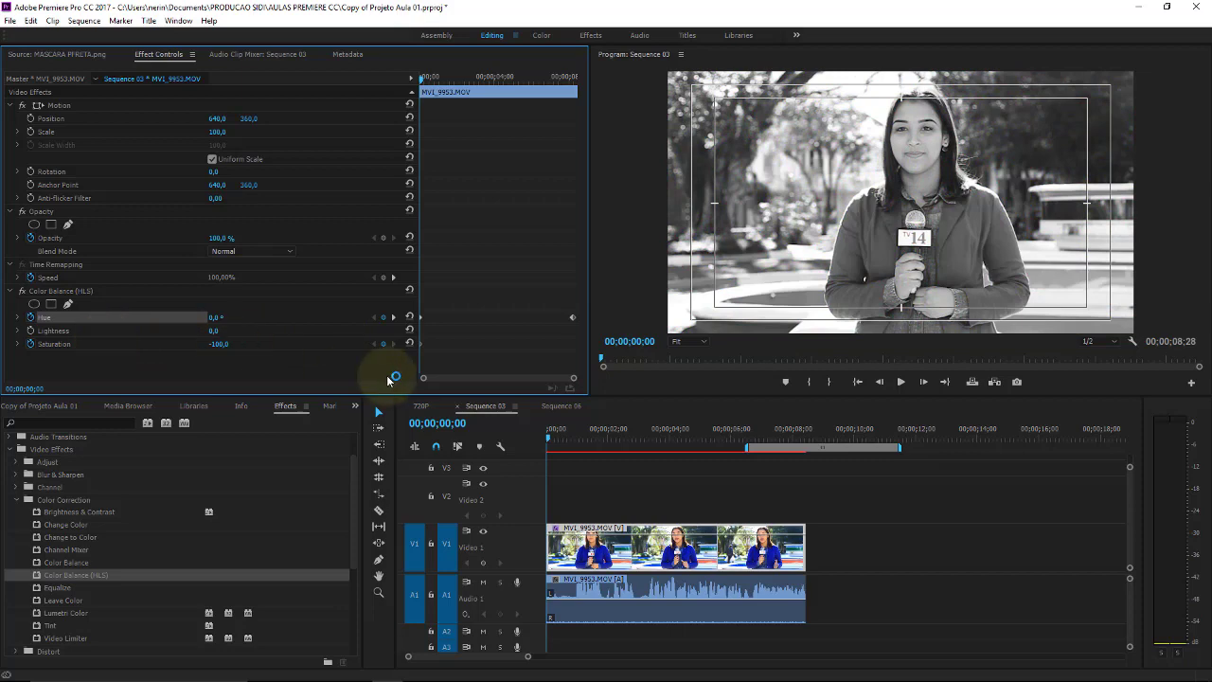
- At 00;00;02;01 keyframe Hue 52.1°, Lightness -3, Saturation -100, then preview around 03;13
drag(551, 441, 612, 442)
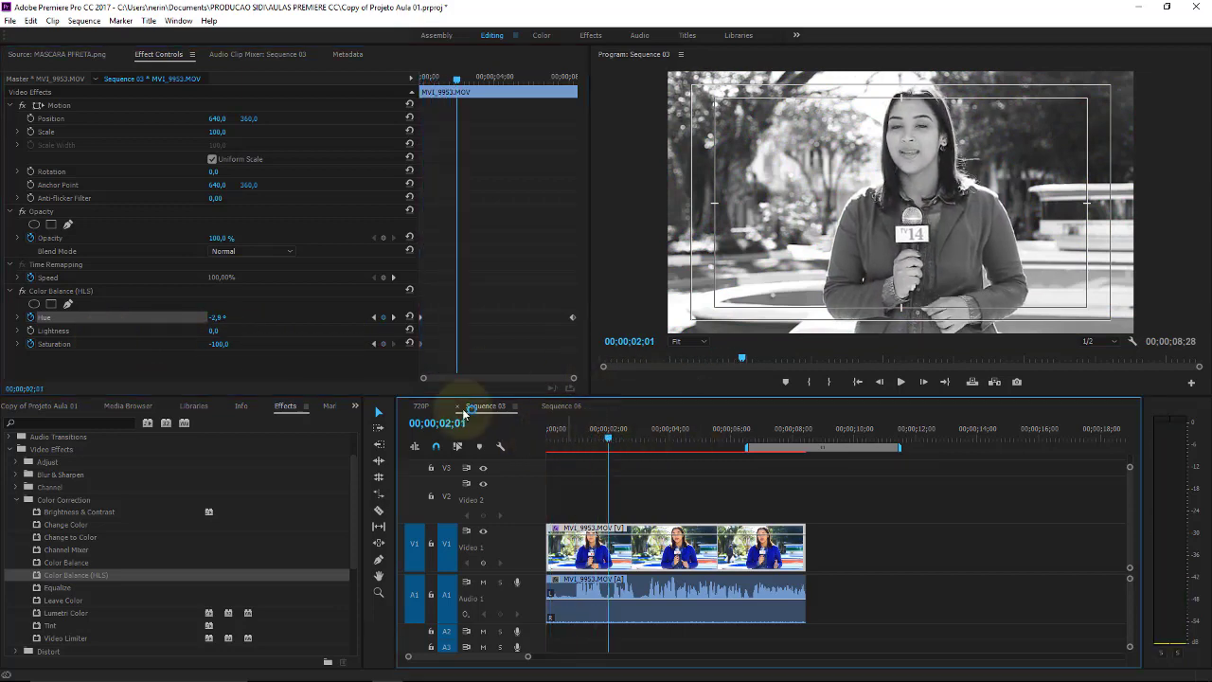
mouse_move(214, 331)
mouse_down()
mouse_move(192, 331)
mouse_move(225, 330)
mouse_move(181, 318)
mouse_up()
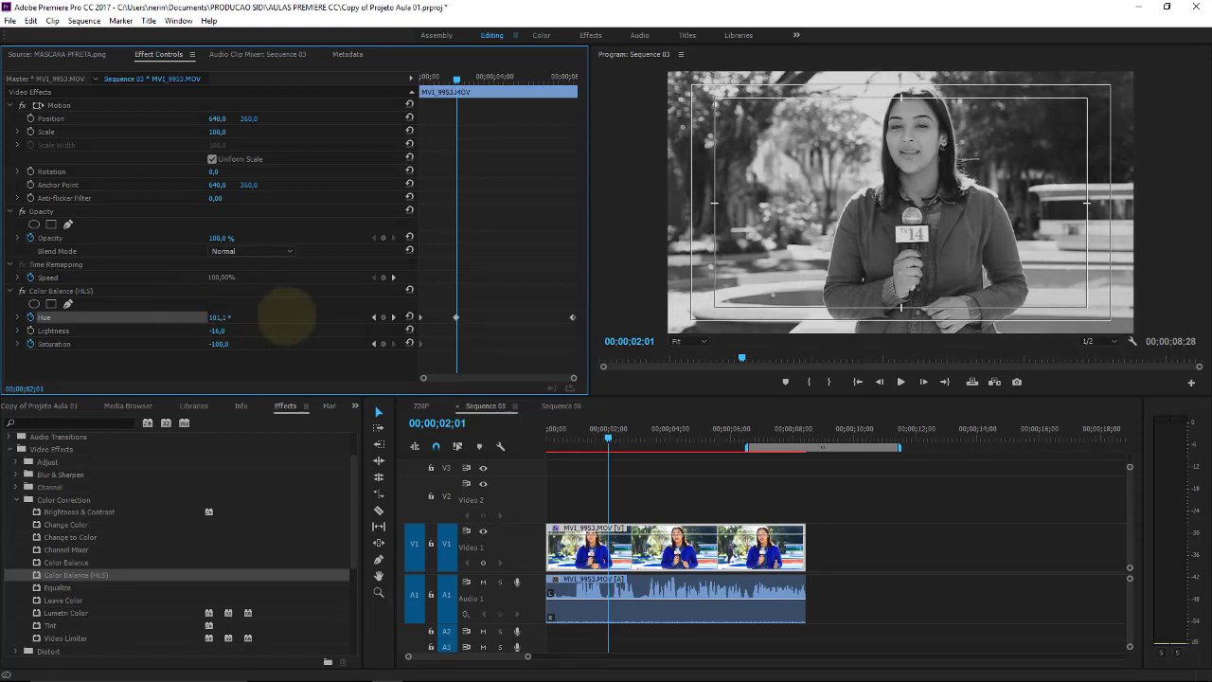
drag(286, 315, 296, 322)
drag(225, 343, 195, 345)
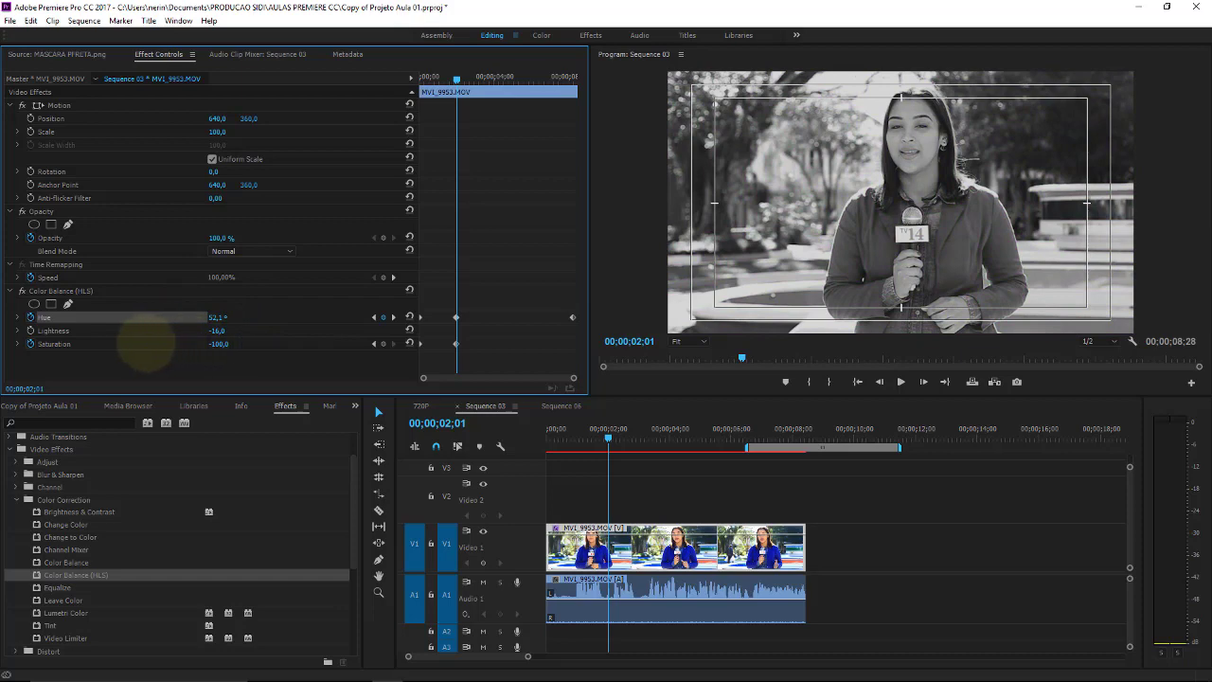
drag(217, 331, 253, 322)
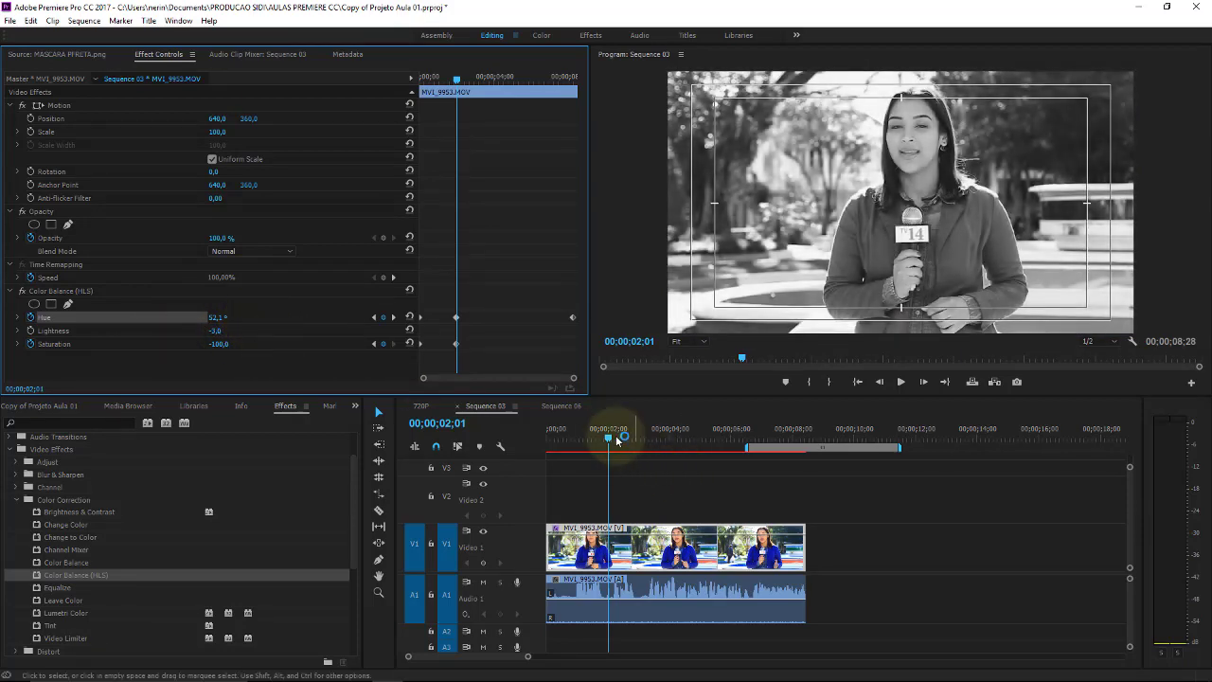
drag(616, 431, 649, 431)
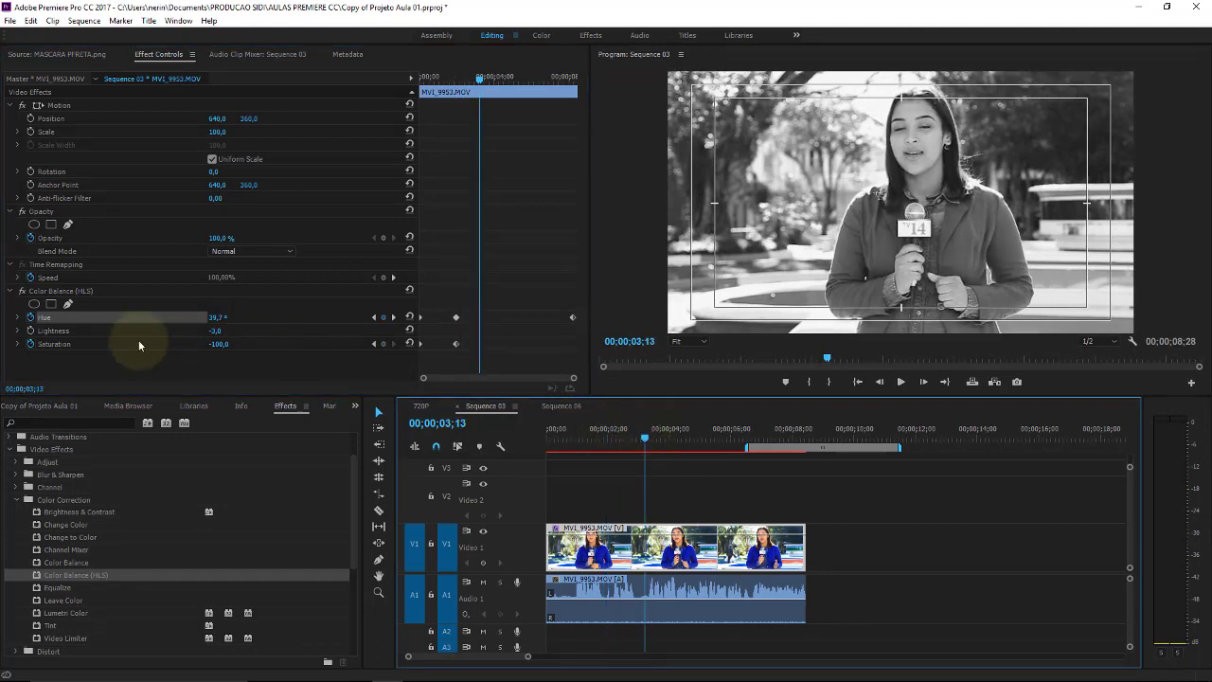
click(70, 292)
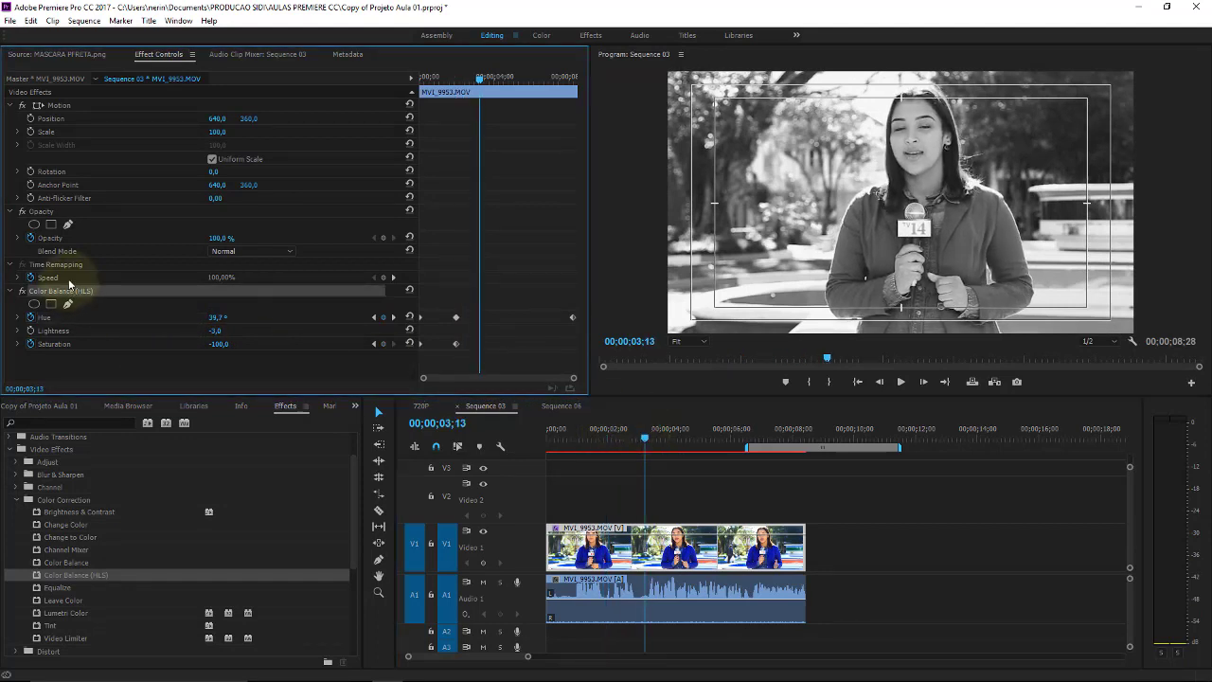